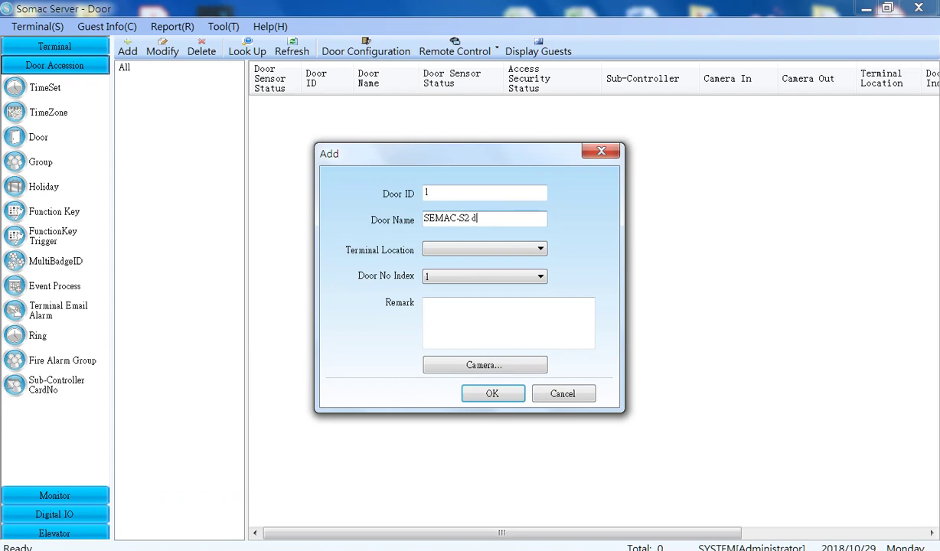
# Complete door 1 as "SEMAC-S2 door 1" with terminal location [88]:SEMAC-S2 and save it.
pyautogui.click(477, 248)
pyautogui.click(481, 317)
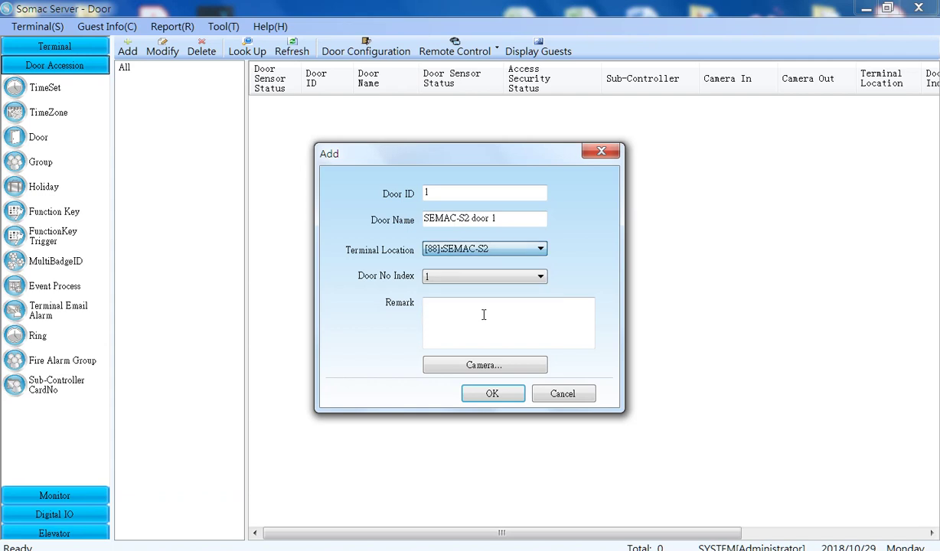
pyautogui.click(496, 393)
# Add door ID 2 named "SEMAC-S2 door 2" with door number index 2.
pyautogui.click(425, 191)
pyautogui.write('2')
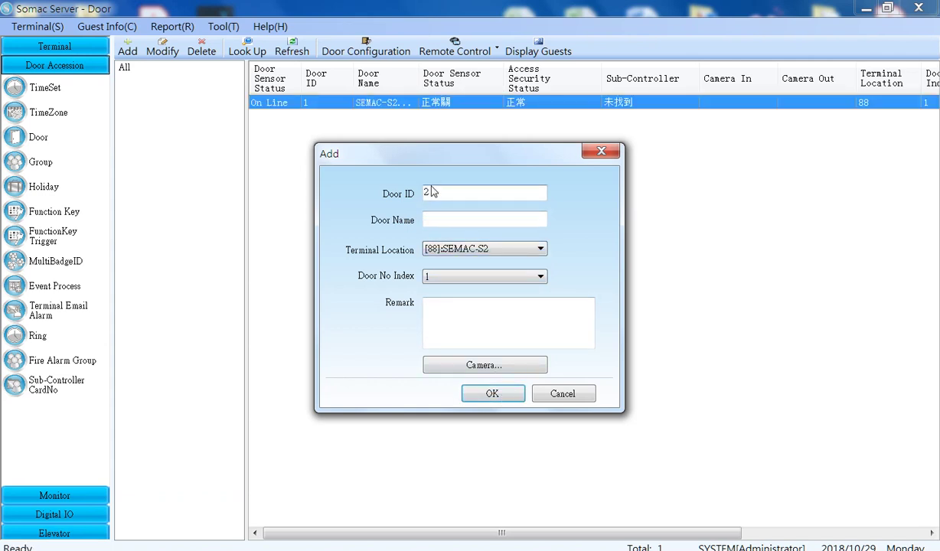
pyautogui.click(442, 221)
pyautogui.write('SEMAC-S2 door 2')
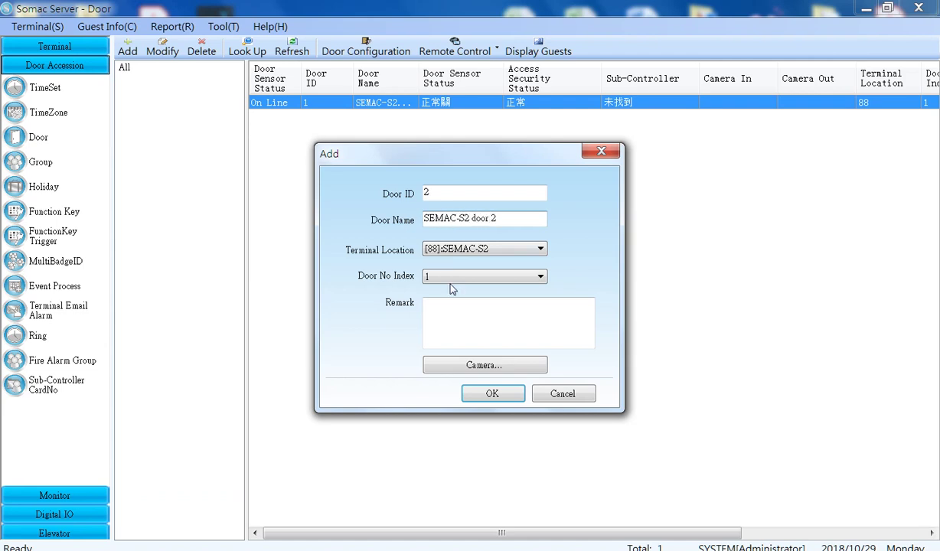
pyautogui.click(482, 277)
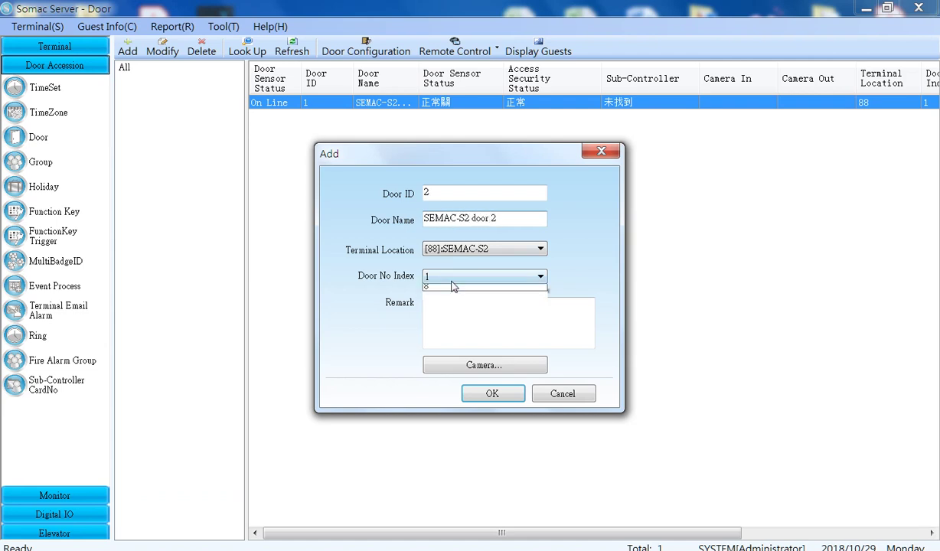
pyautogui.click(482, 299)
pyautogui.click(492, 393)
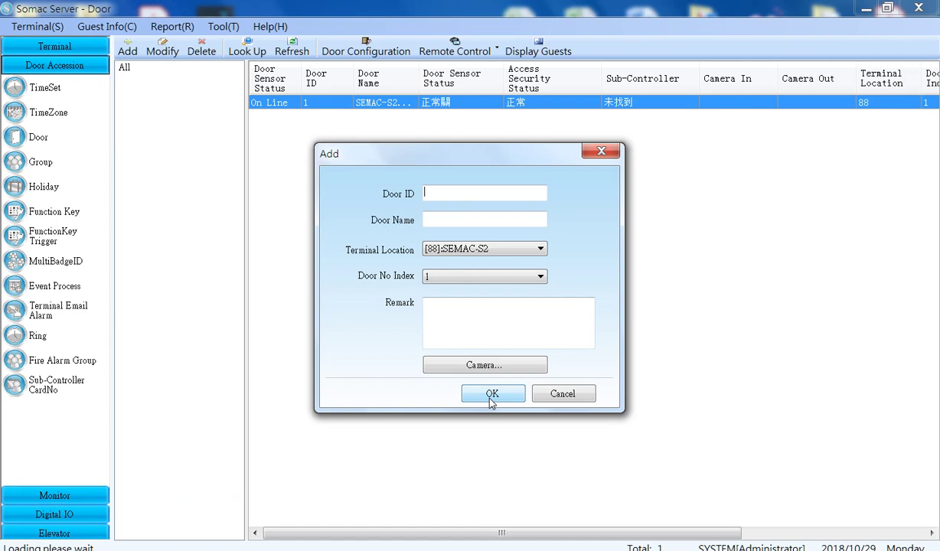
# Add door ID 3 named "SEMAC-S2 Door 3" with door number index 3.
pyautogui.click(466, 194)
pyautogui.write('3')
pyautogui.click(461, 217)
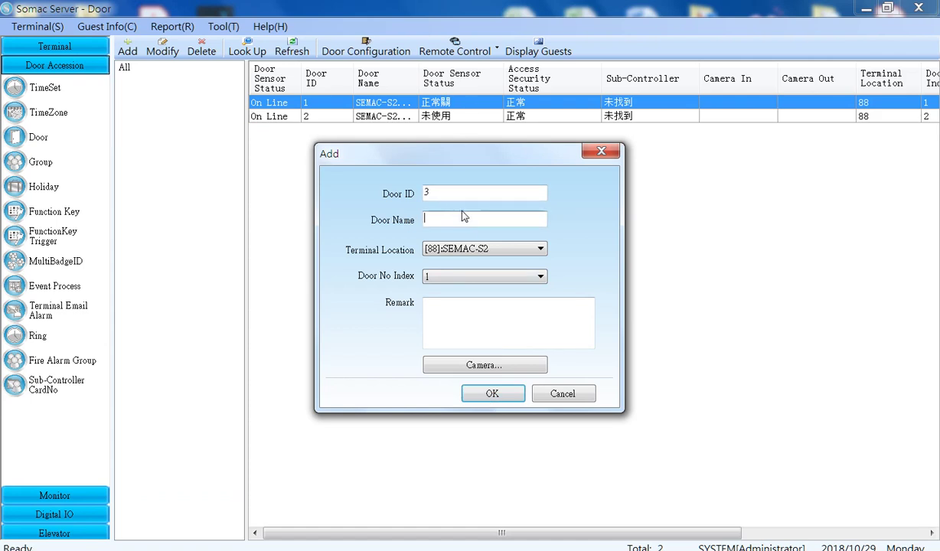
pyautogui.write('SEMAC-S2 Door 3')
pyautogui.click(482, 277)
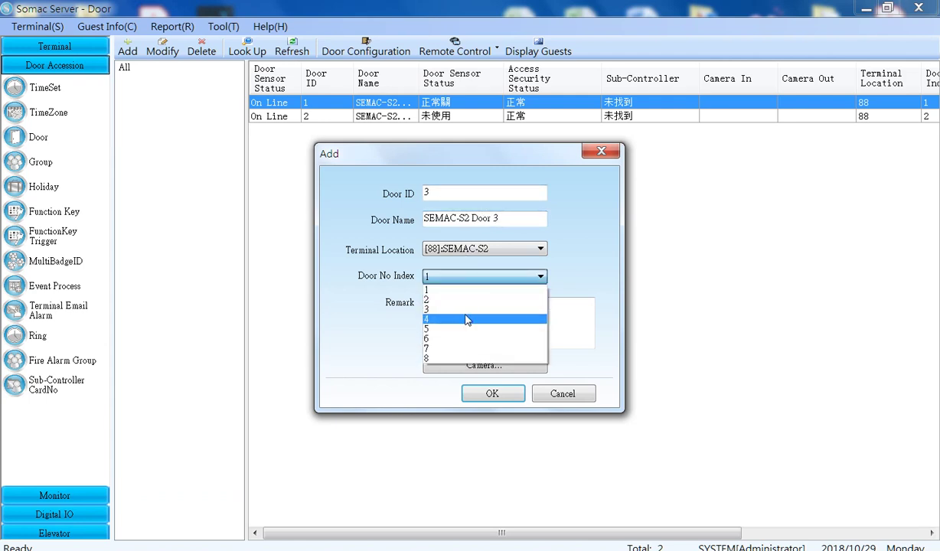
pyautogui.click(467, 318)
pyautogui.click(491, 394)
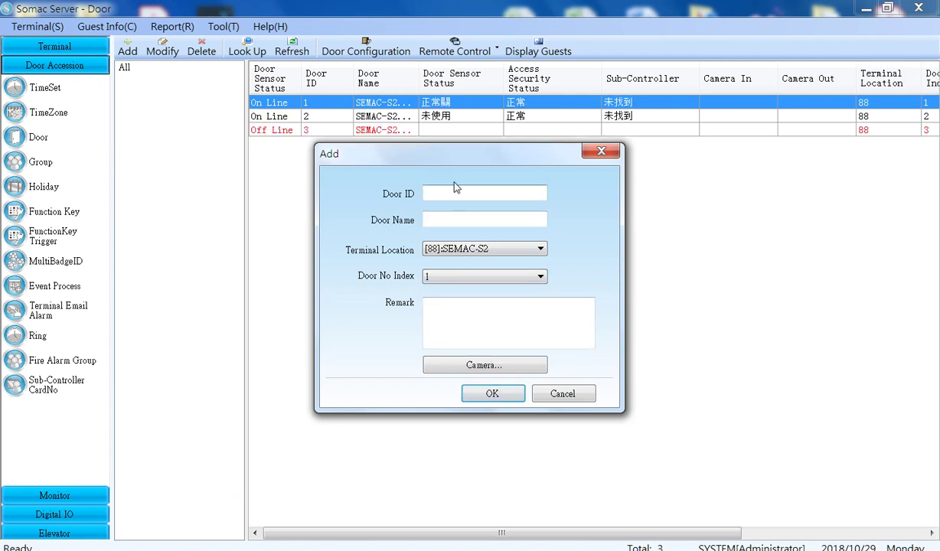
# Add door ID 4 named "SEMAC-S2 Dooor 4" with door number index 4 and finish adding doors.
pyautogui.click(453, 217)
pyautogui.write('SEMAC-S2 Dooor 4')
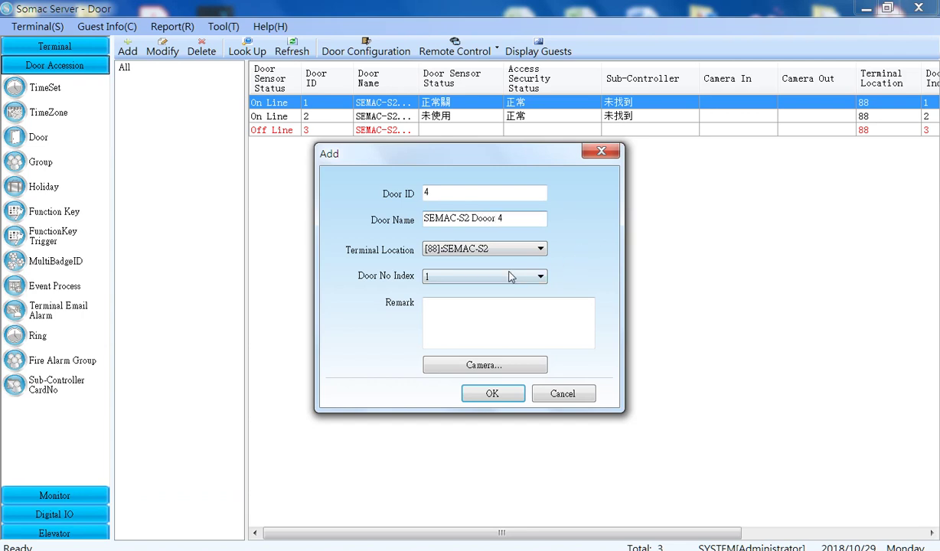
pyautogui.click(511, 276)
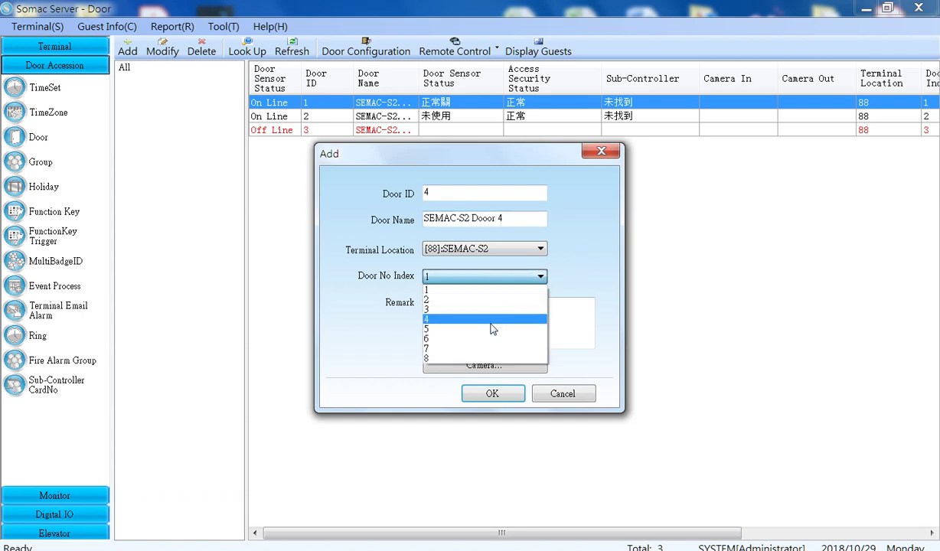
pyautogui.click(490, 319)
pyautogui.click(492, 393)
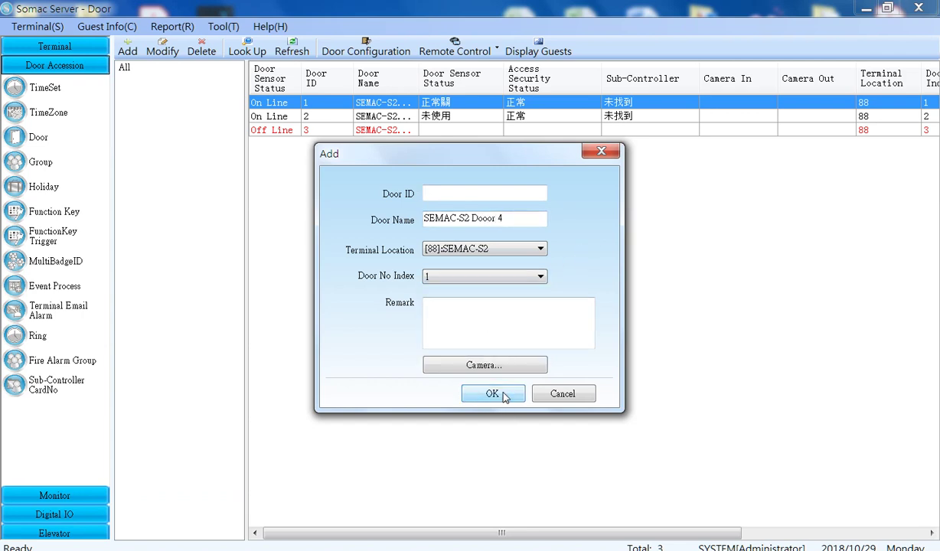
pyautogui.click(561, 393)
pyautogui.click(306, 129)
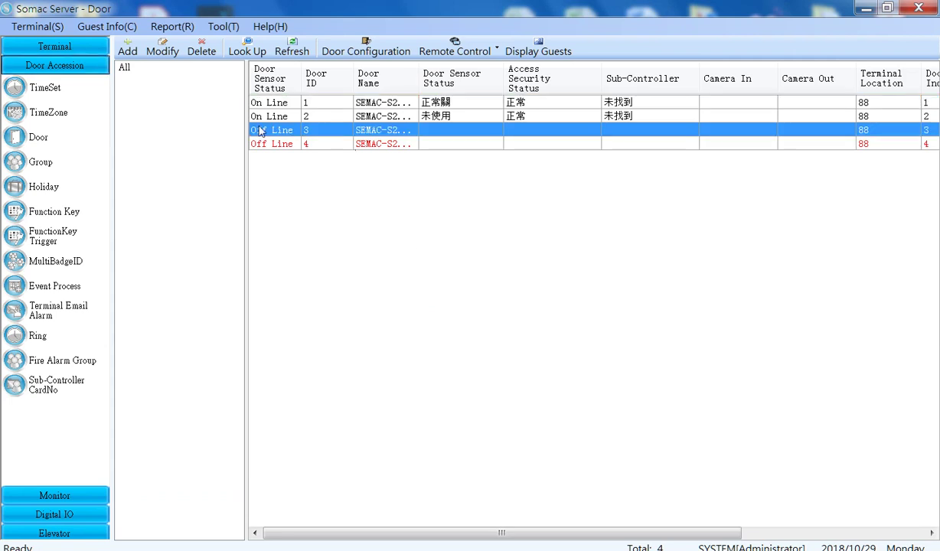
# Add a time set with ID 2 named "Morning time" running from 09:00 to 12:00.
pyautogui.click(35, 93)
pyautogui.click(127, 48)
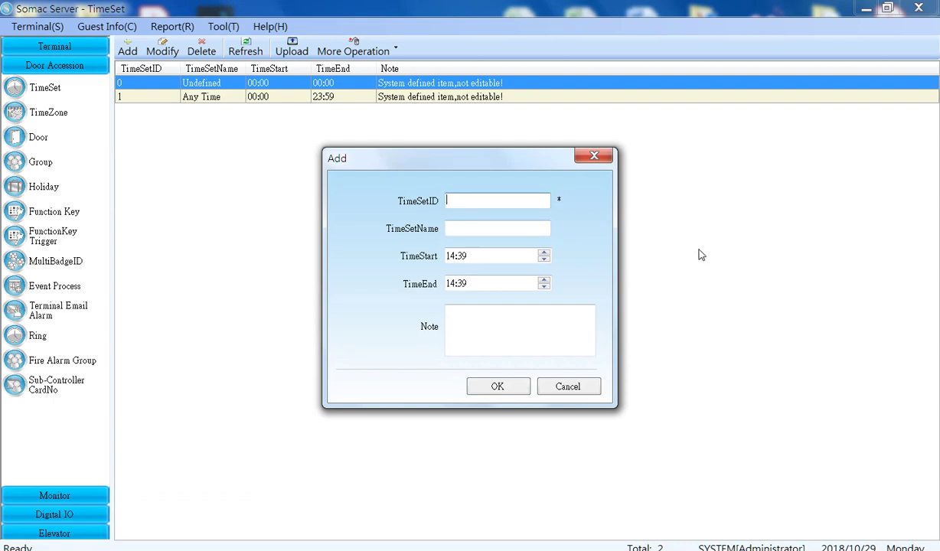
pyautogui.write('2')
pyautogui.click(522, 228)
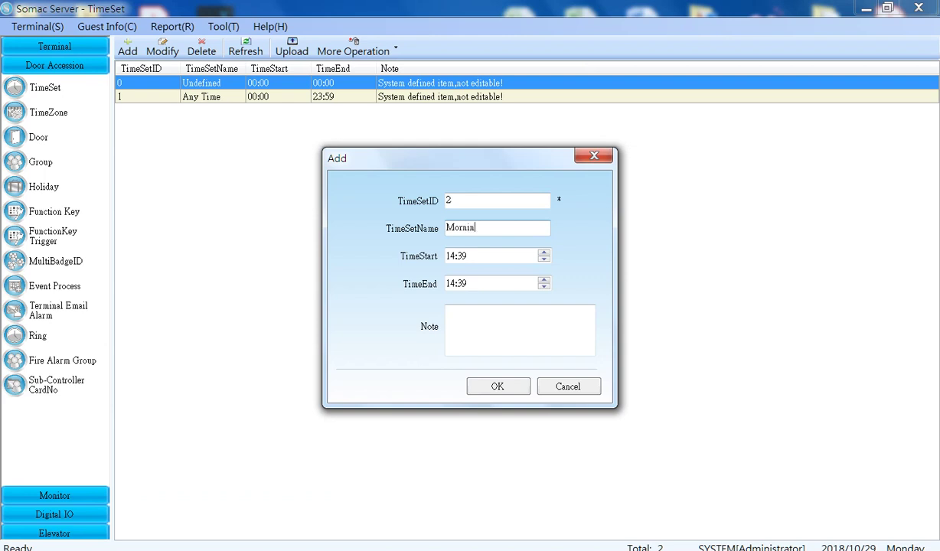
pyautogui.click(475, 259)
pyautogui.write('09:00')
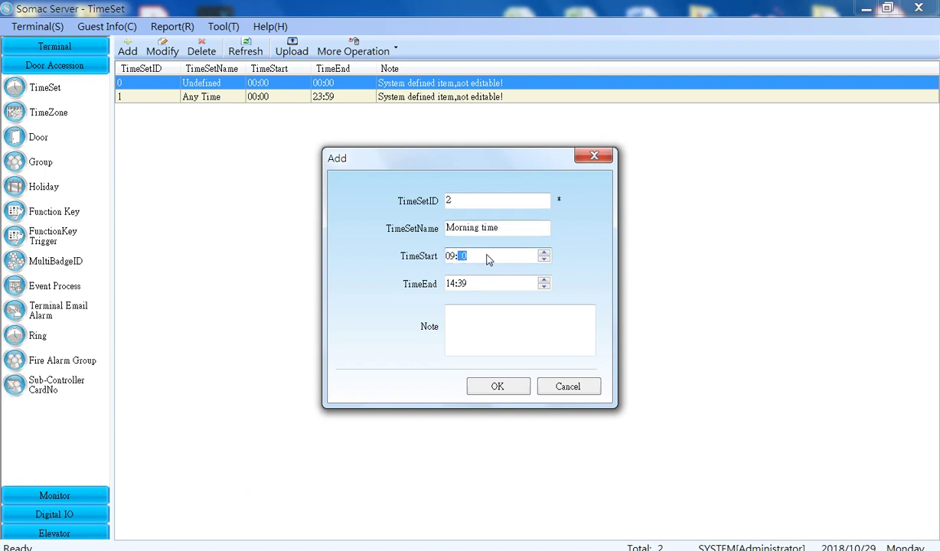
pyautogui.click(465, 284)
pyautogui.write('1200')
pyautogui.click(515, 388)
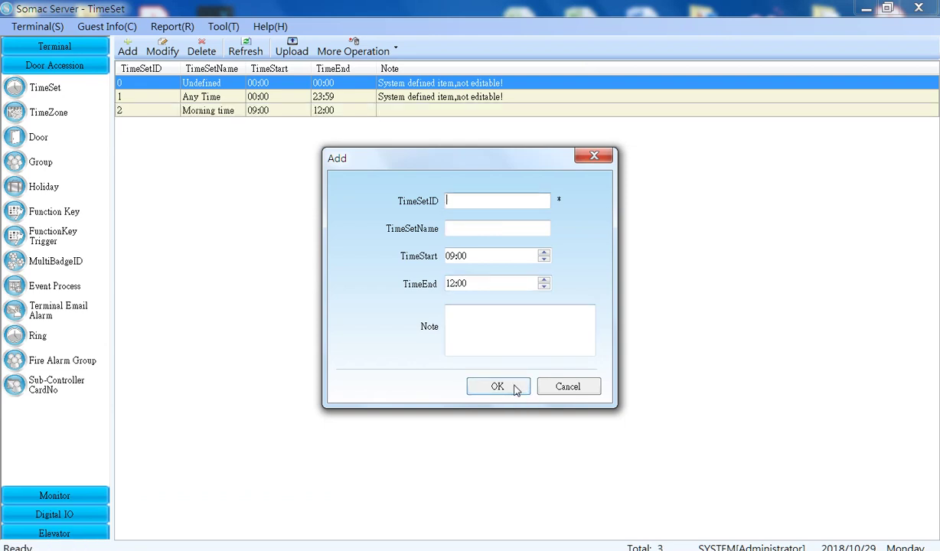
pyautogui.click(593, 156)
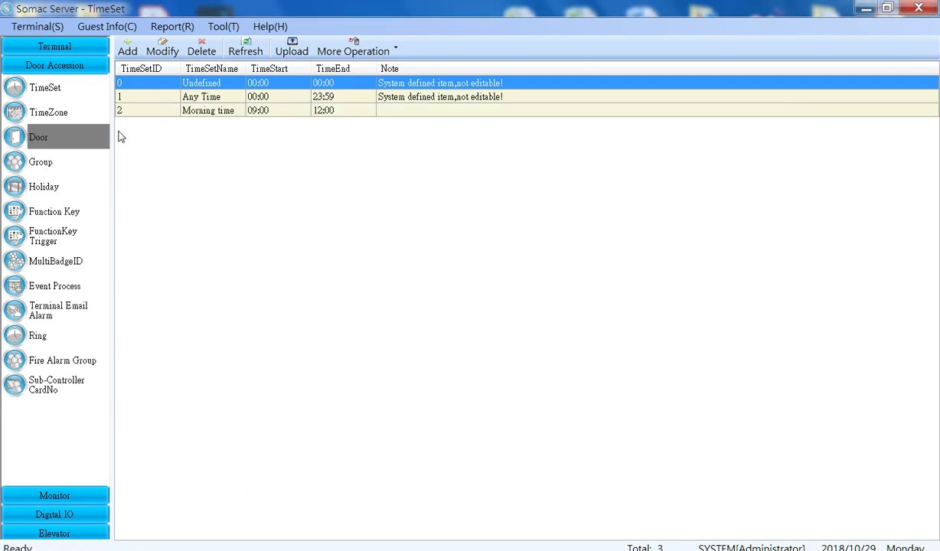
# Create time zone ID 2 named "morning time zone" and assign Morning time (09:00-12:00) as Monday's TimeSet1.
pyautogui.click(69, 108)
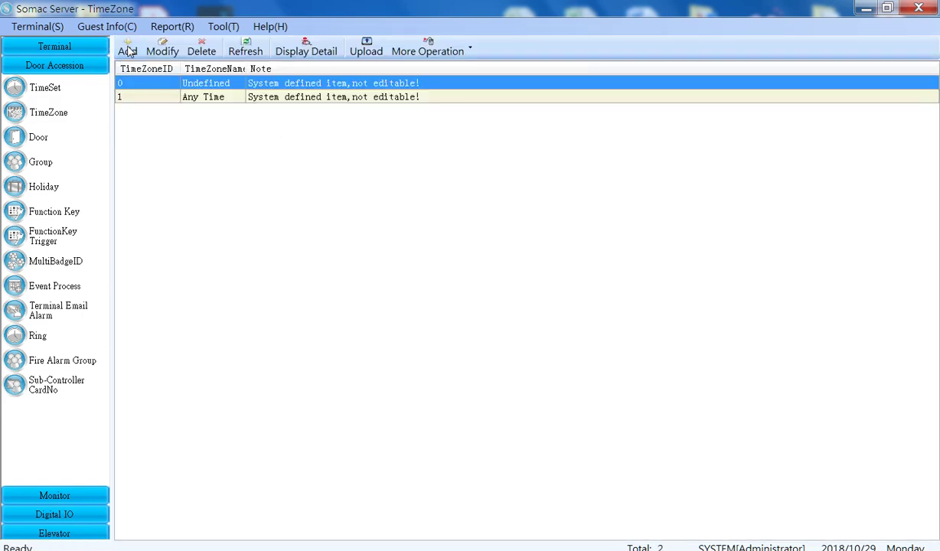
pyautogui.click(127, 48)
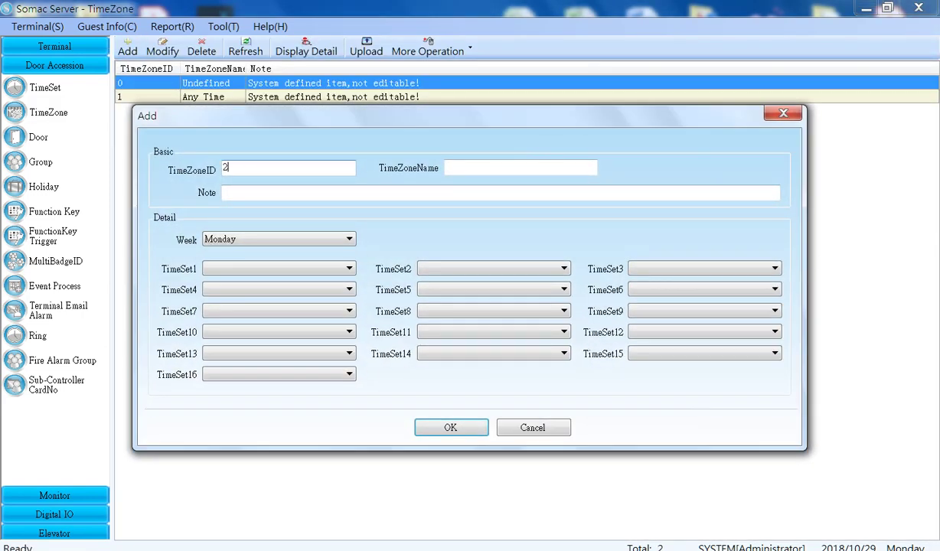
pyautogui.click(511, 166)
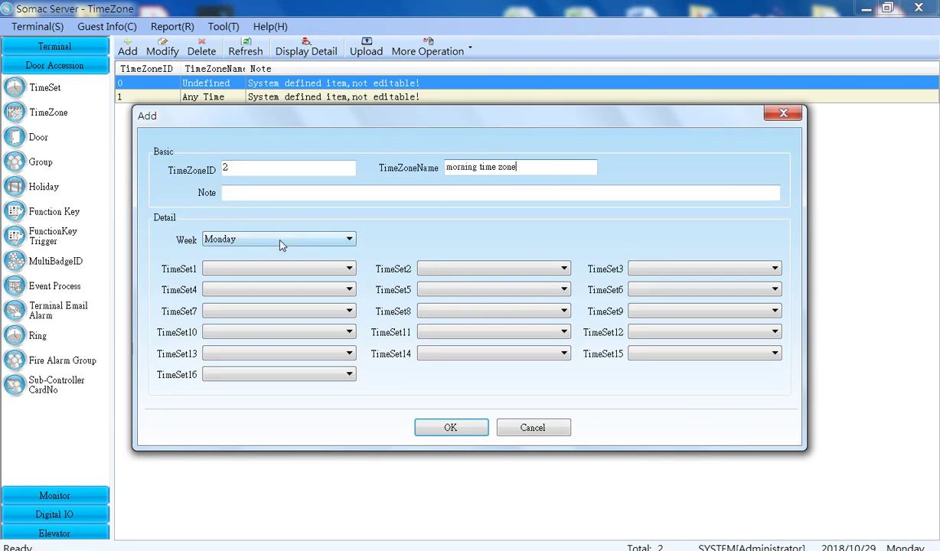
pyautogui.click(289, 270)
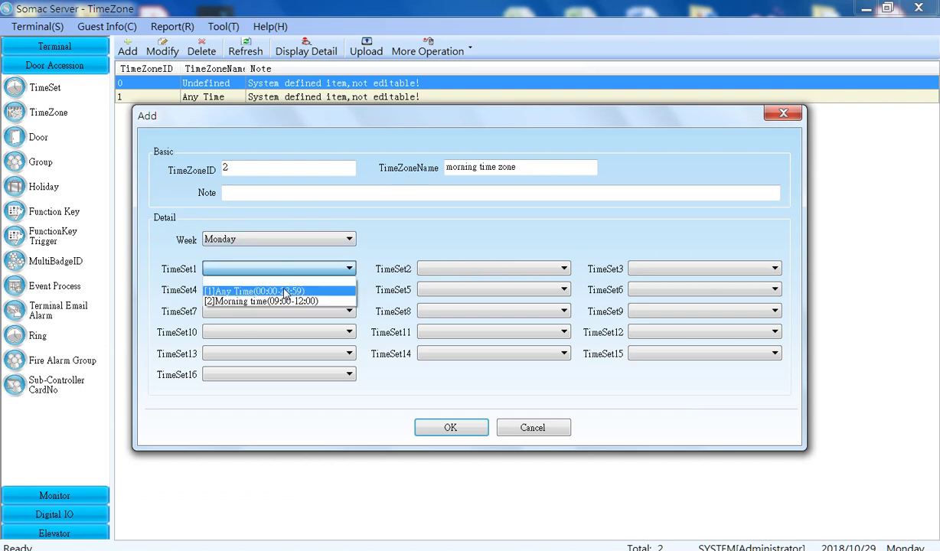
pyautogui.click(311, 303)
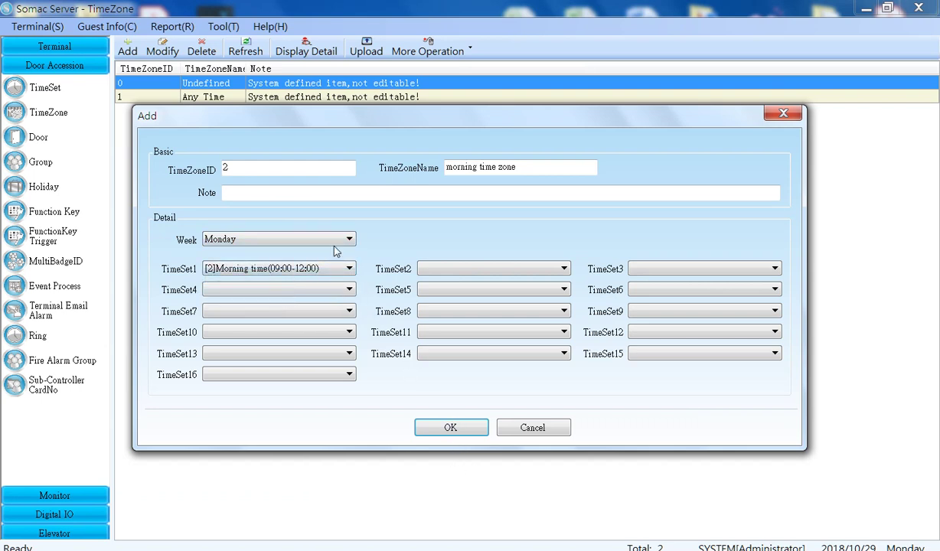
# Assign Morning time (09:00-12:00) as TimeSet1 for Wednesday and Tuesday in the new time zone.
pyautogui.click(321, 239)
pyautogui.click(305, 272)
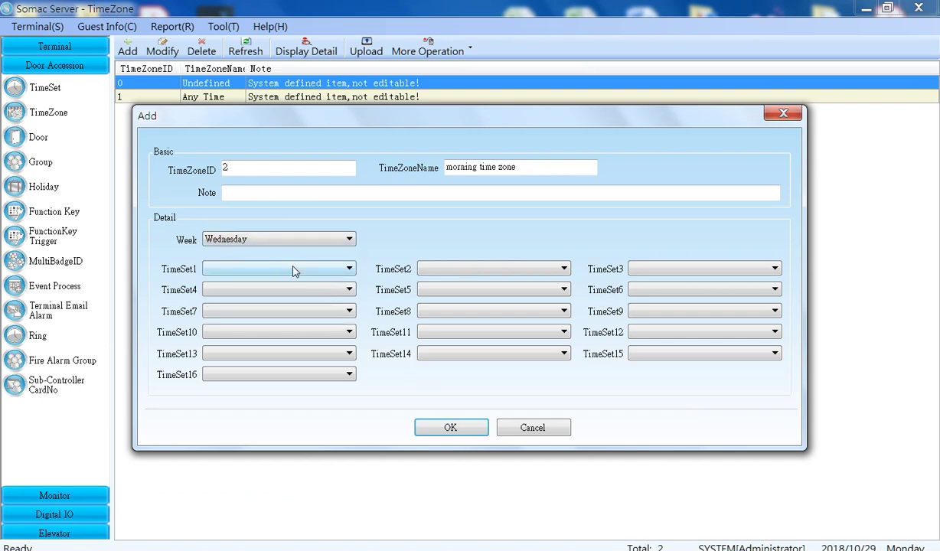
pyautogui.click(289, 269)
pyautogui.click(283, 302)
pyautogui.click(286, 239)
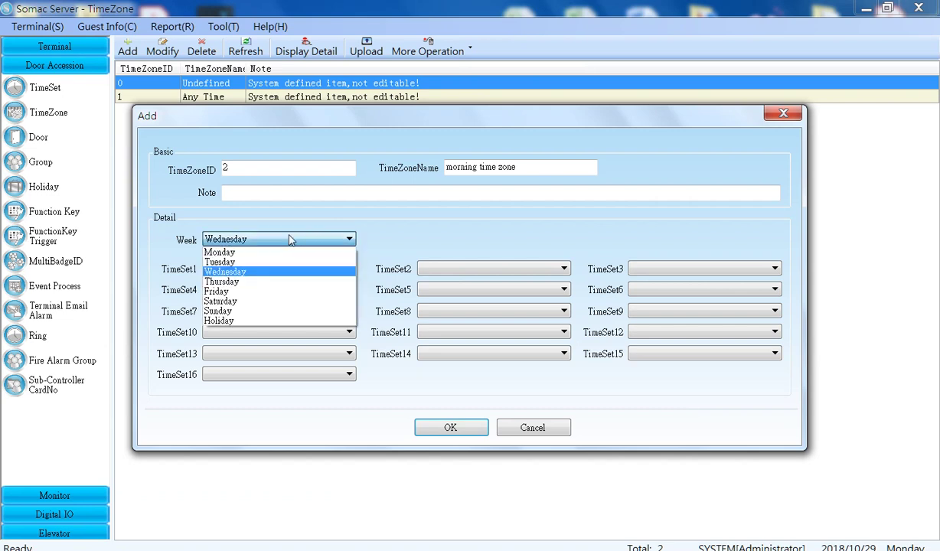
pyautogui.click(285, 264)
pyautogui.click(283, 268)
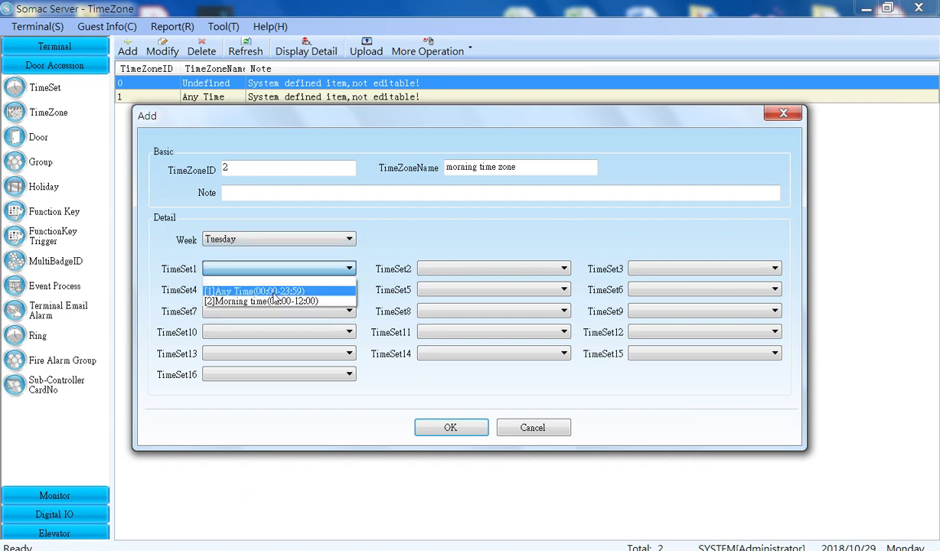
pyautogui.click(279, 300)
# Assign Morning time (09:00-12:00) as TimeSet1 for Thursday and Friday in the new time zone.
pyautogui.click(297, 240)
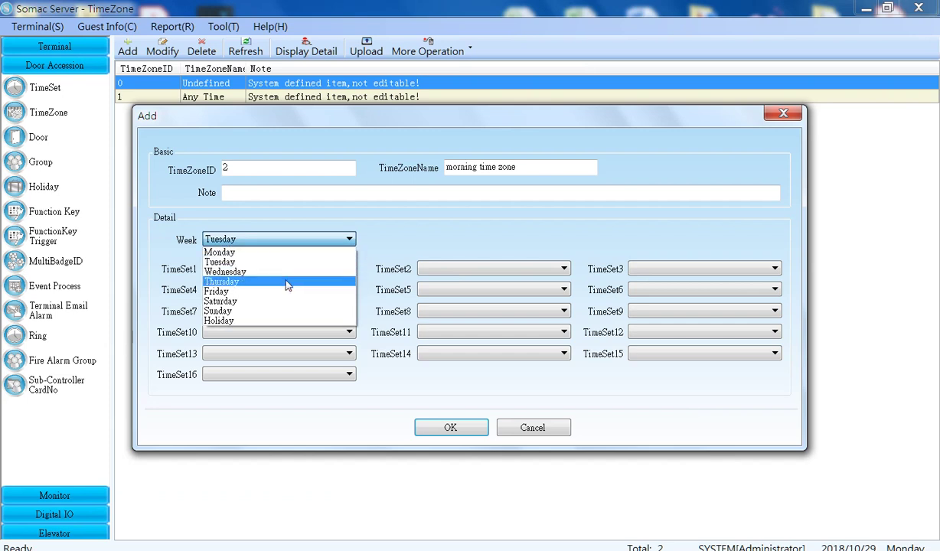
pyautogui.click(293, 281)
pyautogui.click(275, 269)
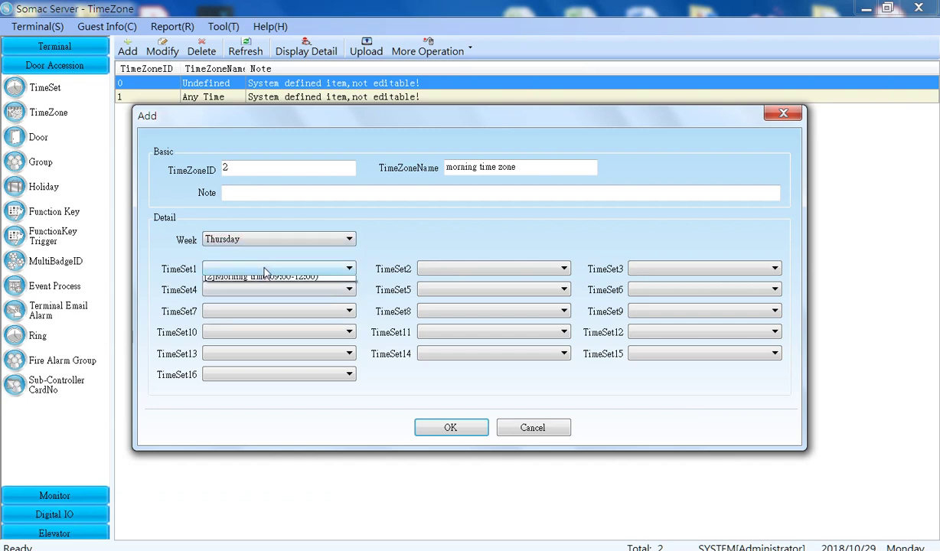
pyautogui.click(252, 300)
pyautogui.click(274, 239)
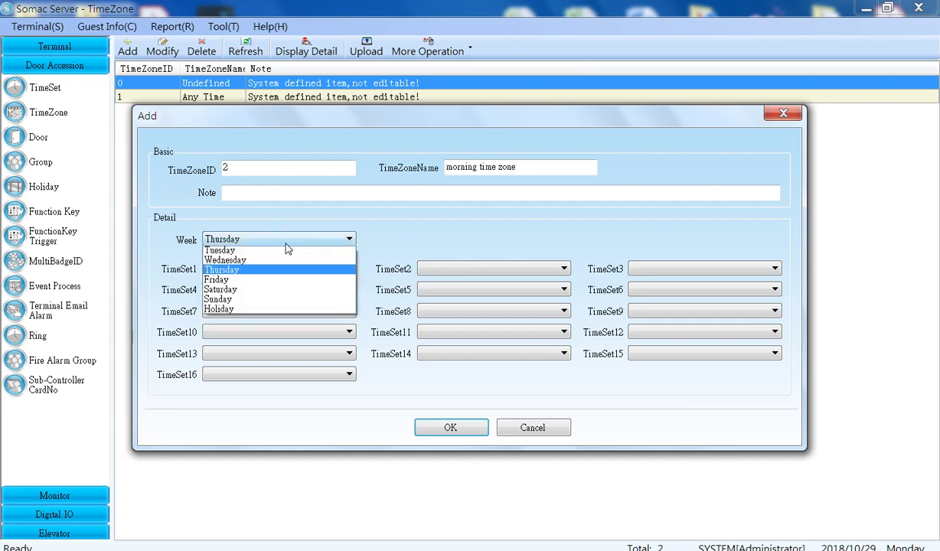
pyautogui.click(281, 283)
pyautogui.click(277, 269)
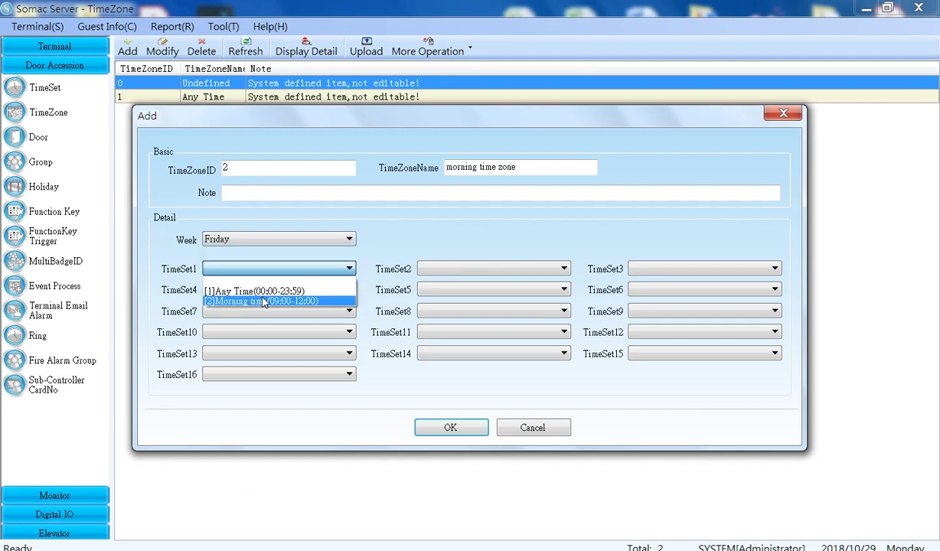
pyautogui.click(252, 290)
# Add the note "Mon ~ Fri only" to the time zone, save it and finish adding time zones.
pyautogui.click(264, 192)
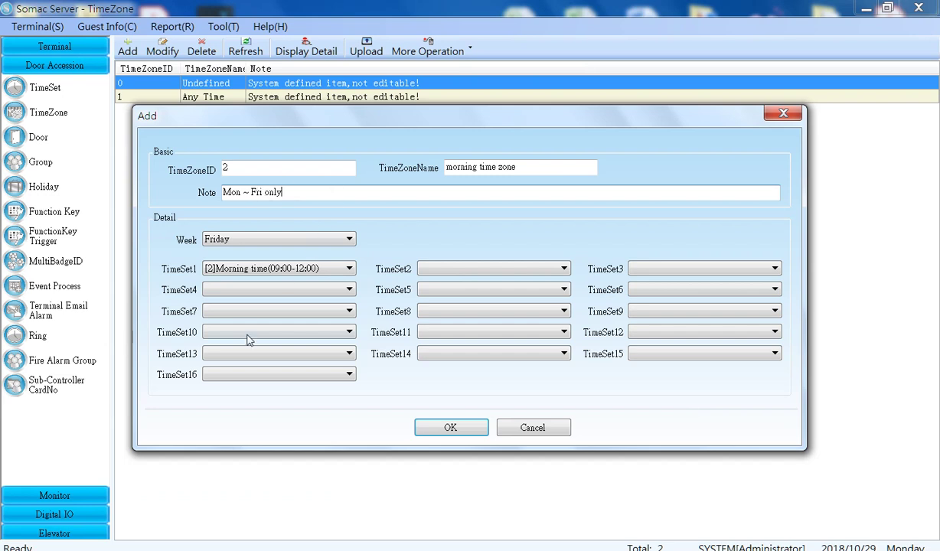
pyautogui.click(449, 426)
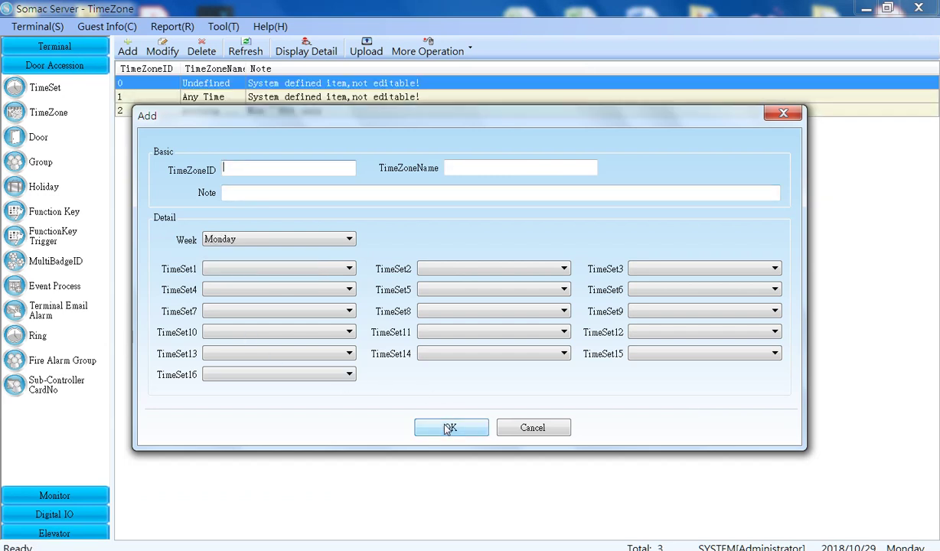
pyautogui.click(532, 428)
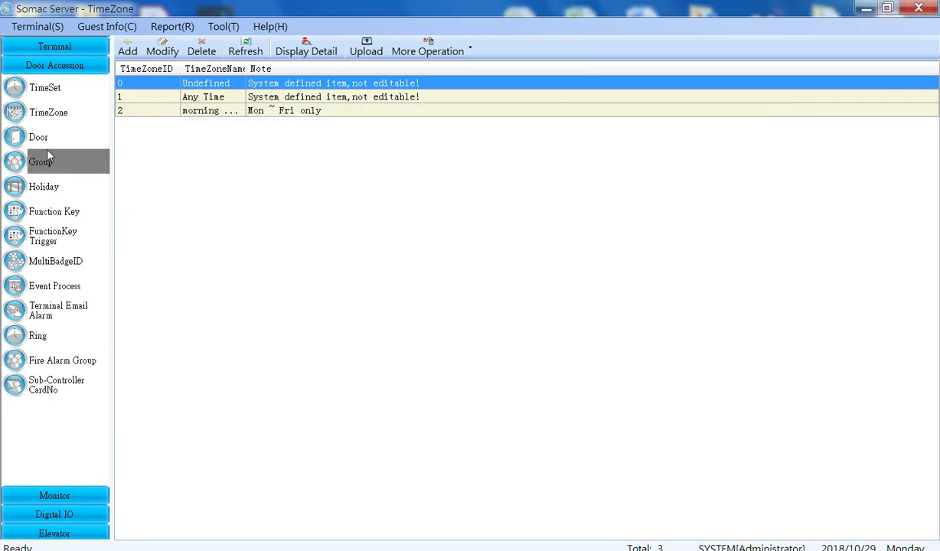
# Start a new access group with Group ID 2 and the name "morning time group".
pyautogui.click(42, 161)
pyautogui.click(171, 98)
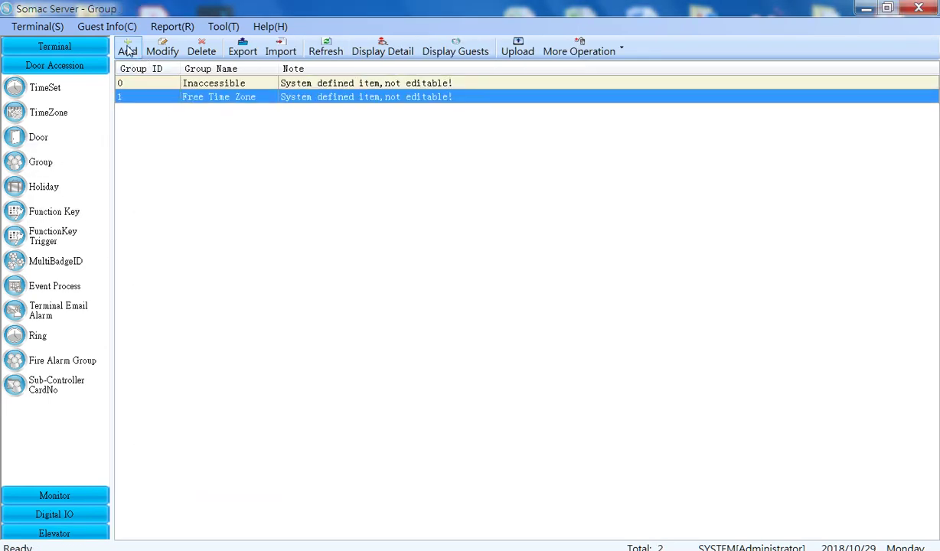
pyautogui.click(128, 50)
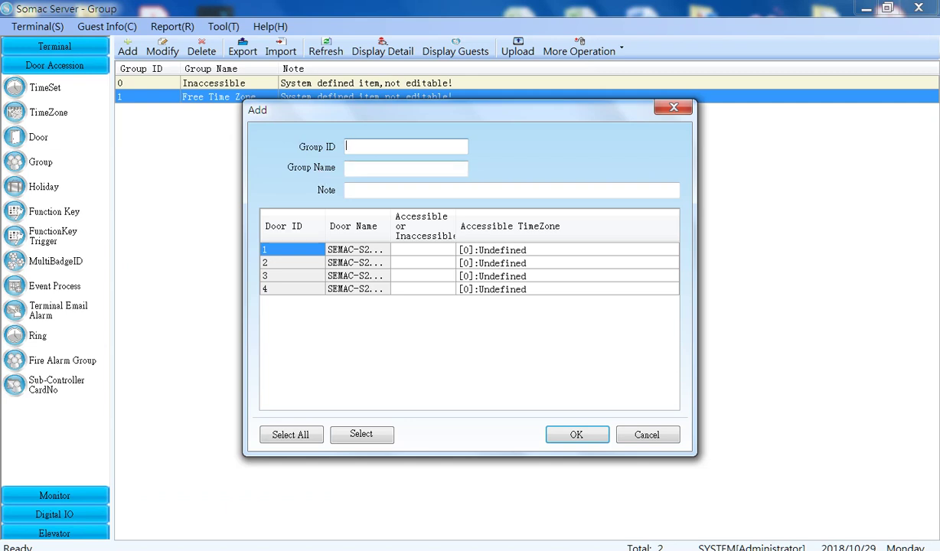
pyautogui.click(396, 174)
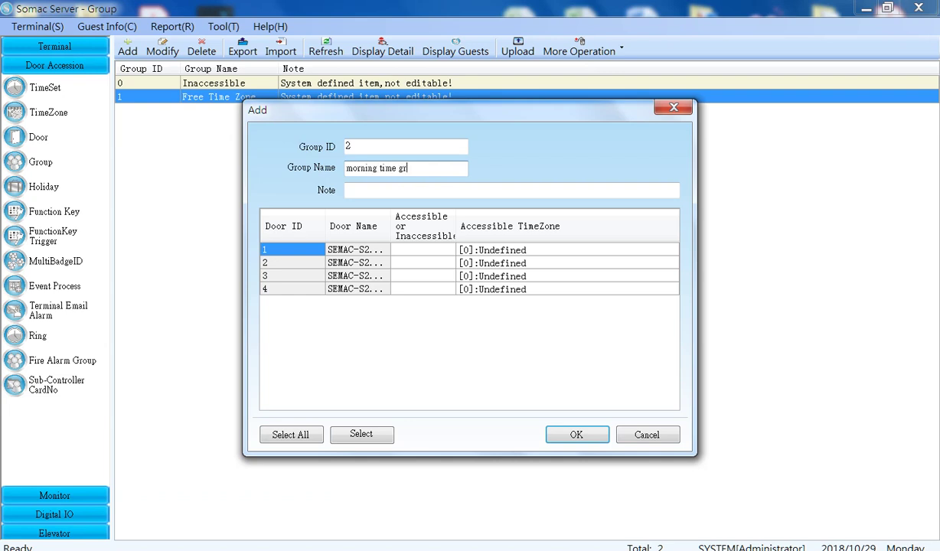
# Assign [2]:morning time zone as the accessible time zone for door 1 in the new group.
pyautogui.click(507, 251)
pyautogui.click(590, 252)
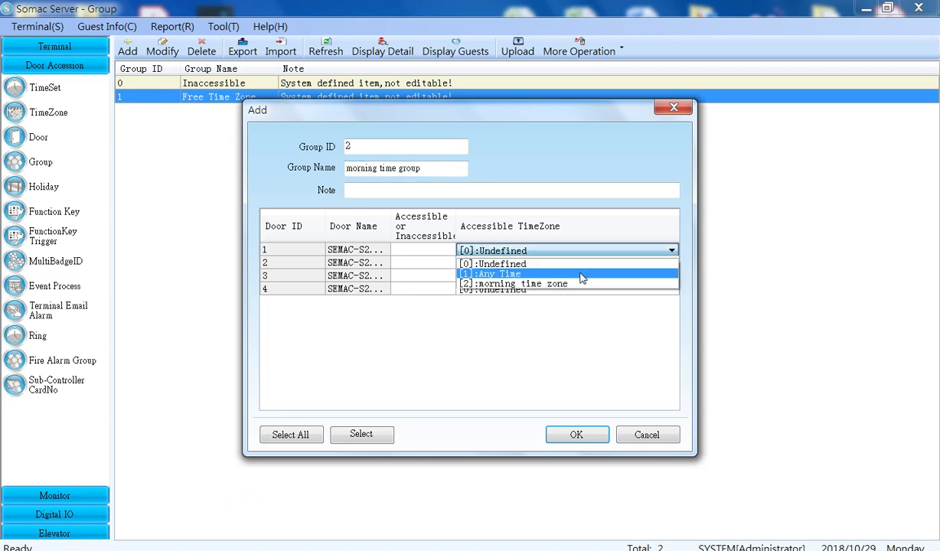
pyautogui.click(479, 253)
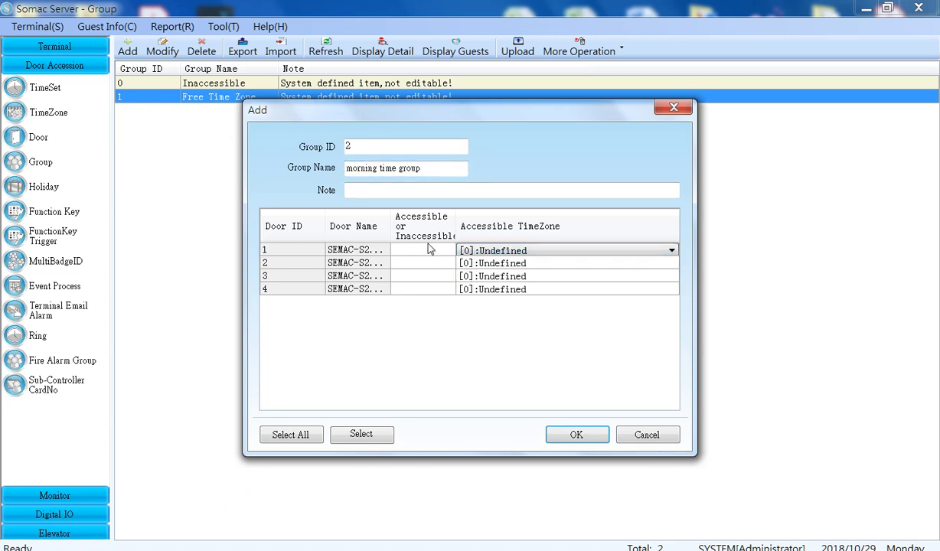
pyautogui.click(436, 251)
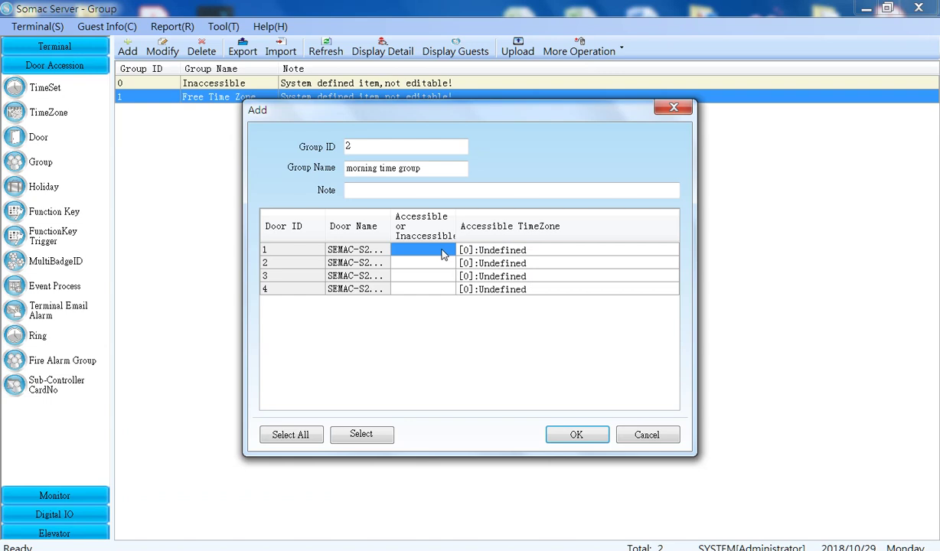
pyautogui.click(494, 252)
pyautogui.click(500, 253)
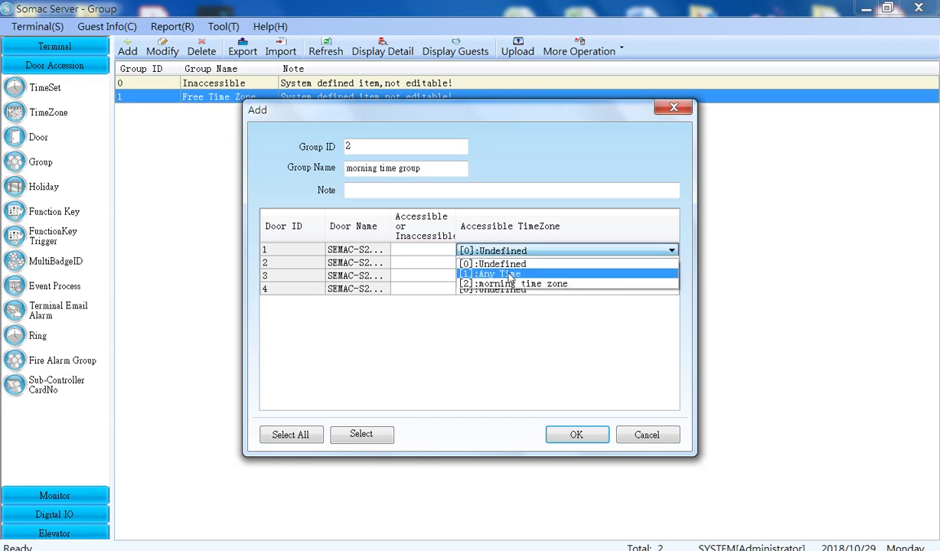
pyautogui.click(509, 283)
# Assign [2]:morning time zone as the accessible time zone for door 2 in the new group.
pyautogui.click(498, 263)
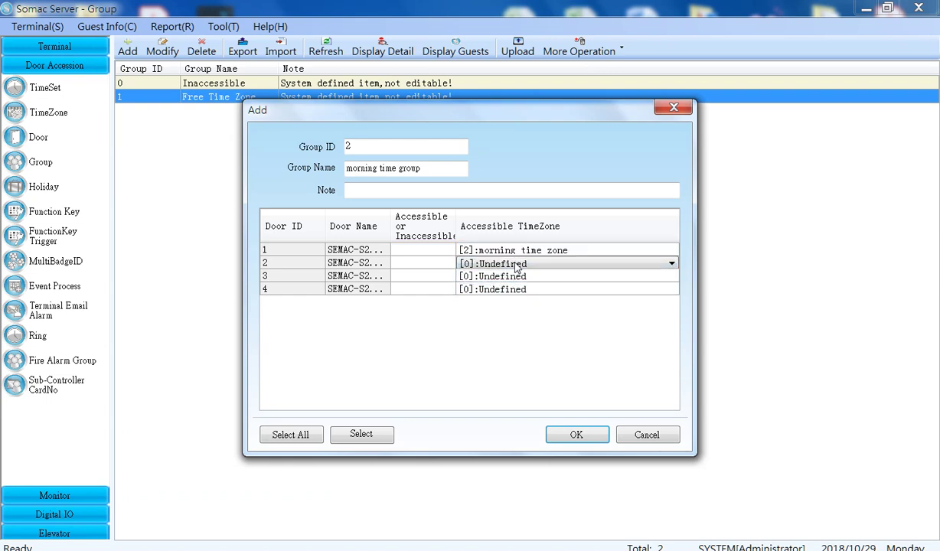
pyautogui.click(398, 246)
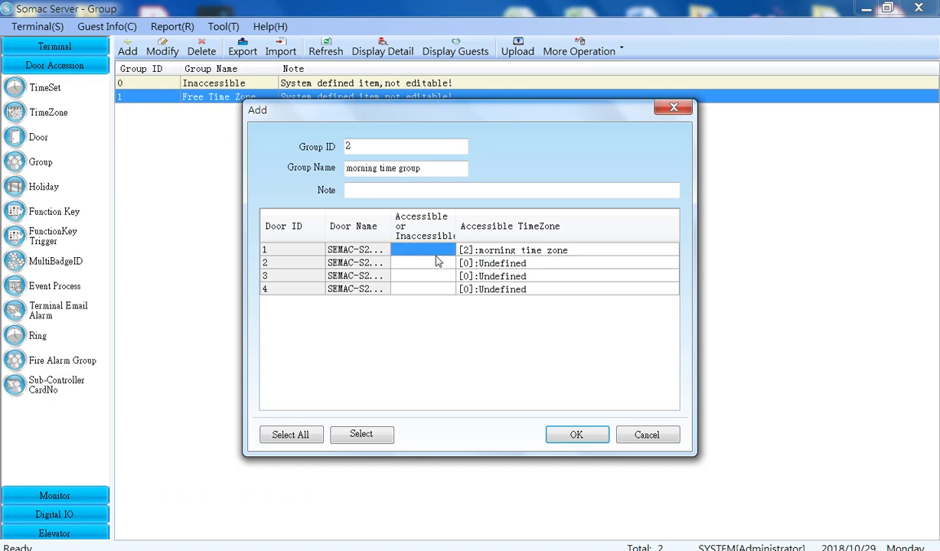
pyautogui.click(520, 266)
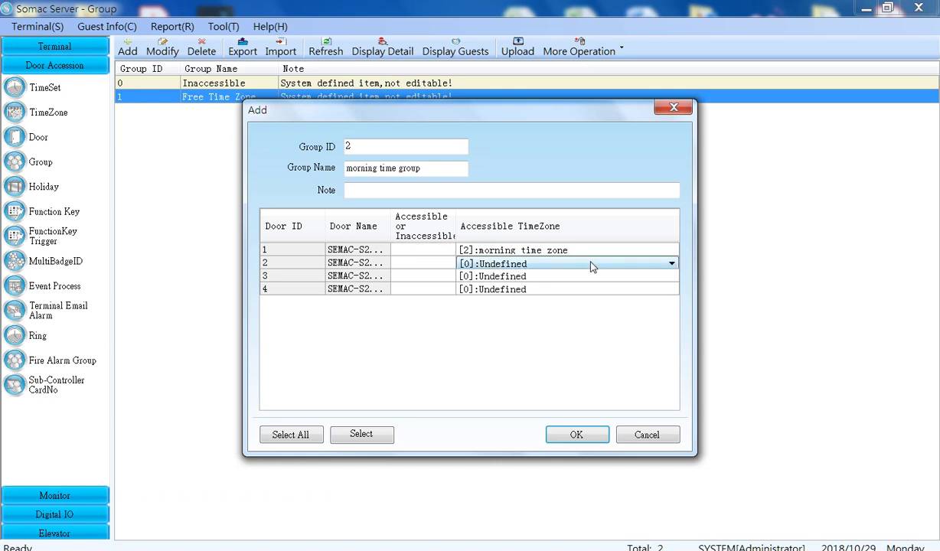
pyautogui.click(292, 434)
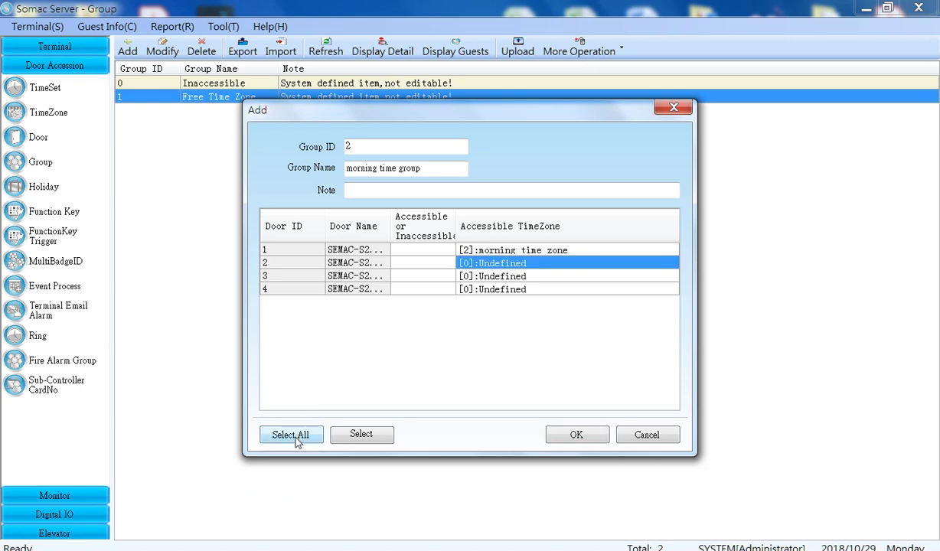
pyautogui.click(497, 261)
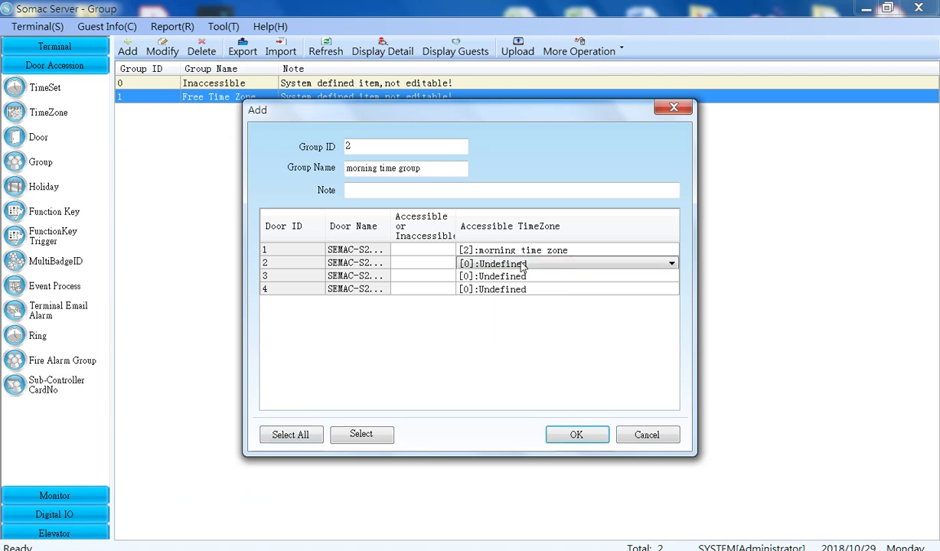
pyautogui.click(671, 263)
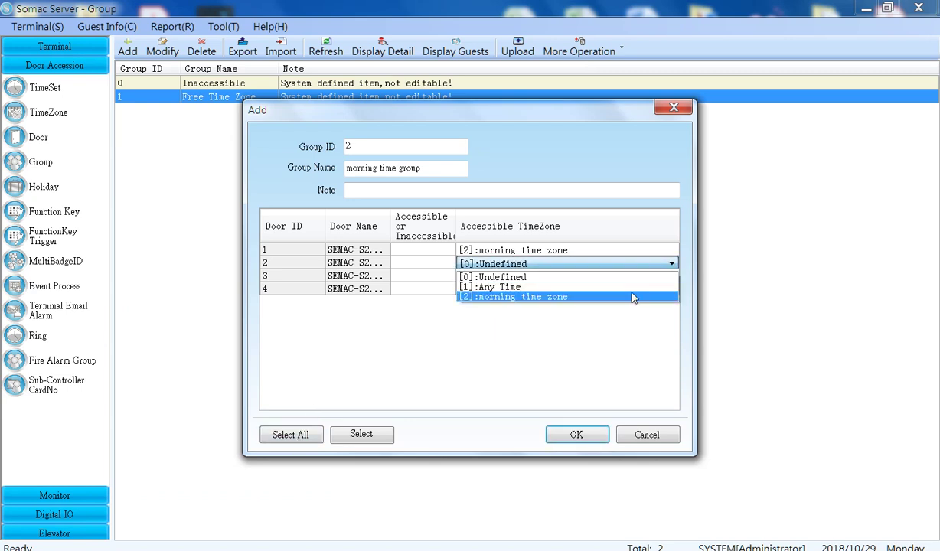
pyautogui.click(610, 293)
pyautogui.click(546, 277)
pyautogui.click(417, 262)
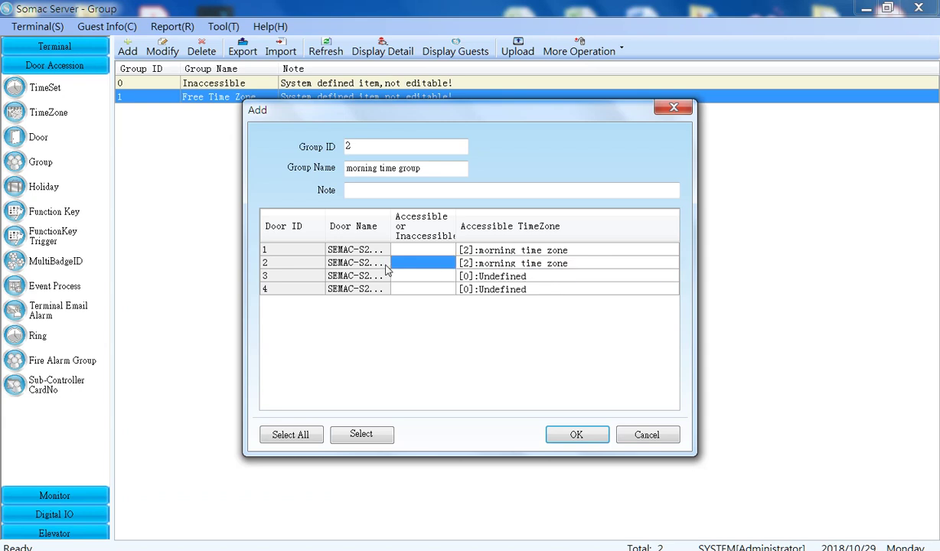
# Add the note "only Door 1~ Door 2 is available to enter on morning time", save the group and finish adding groups.
pyautogui.click(381, 189)
pyautogui.write('i')
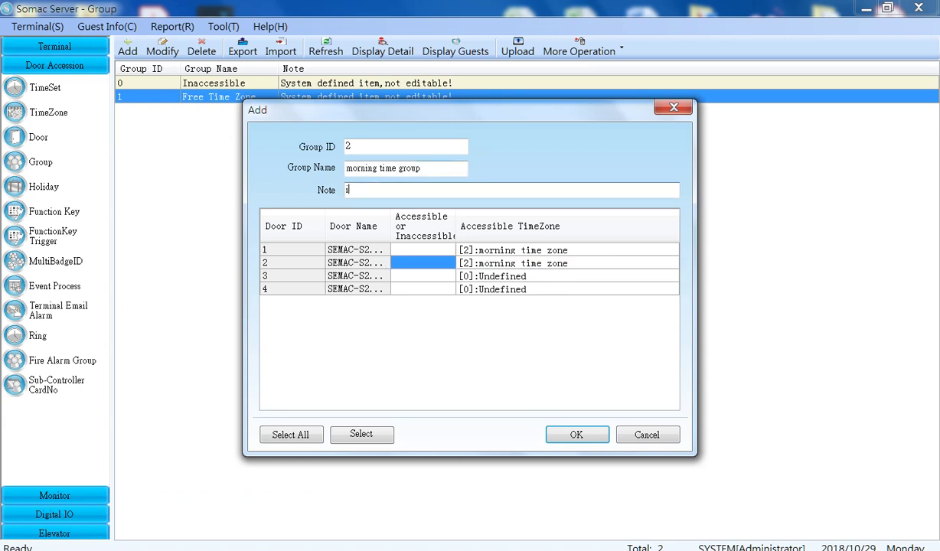
pyautogui.write('oly Door 1')
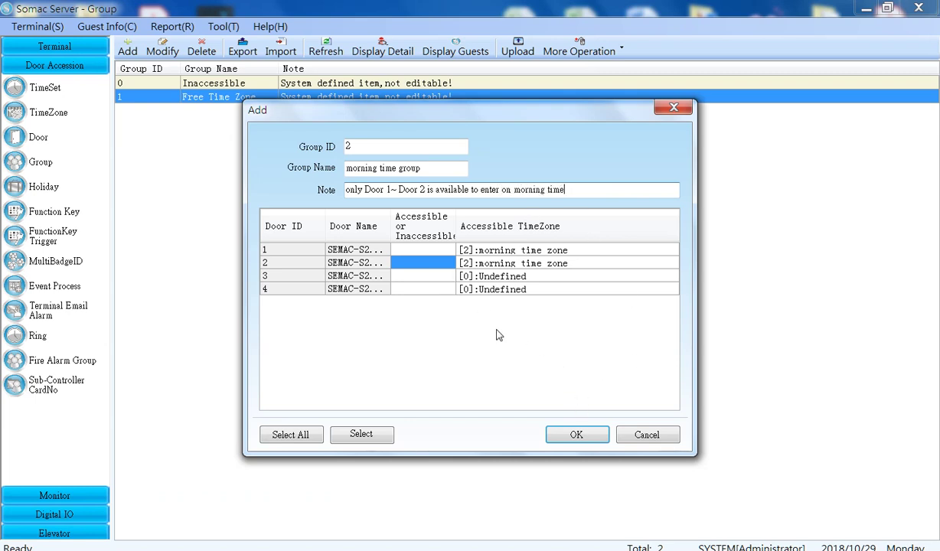
pyautogui.click(586, 436)
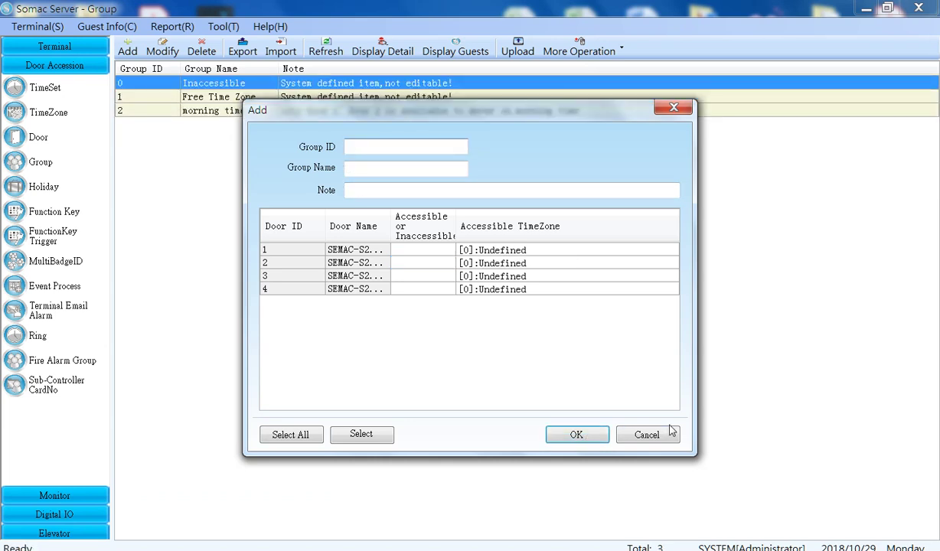
pyautogui.click(627, 435)
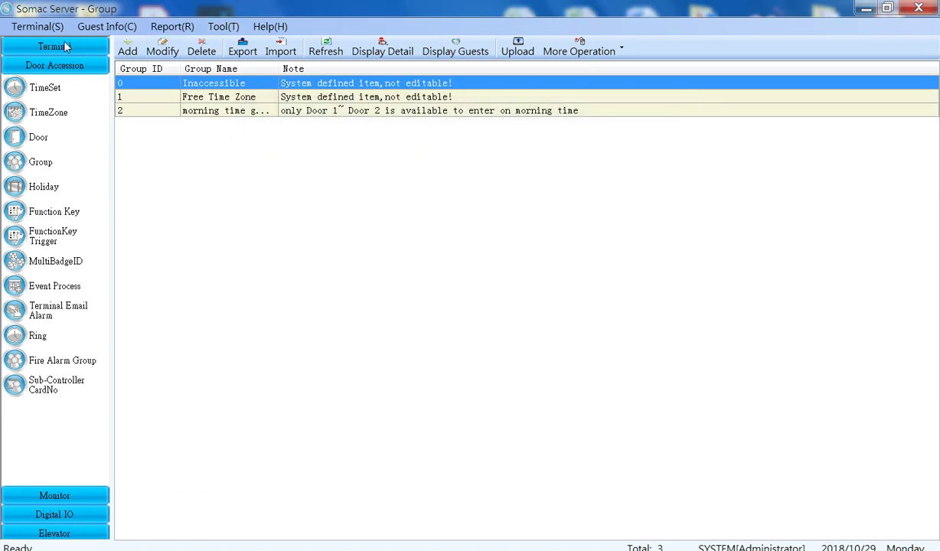
# Open the guest list and select all guests.
pyautogui.click(61, 46)
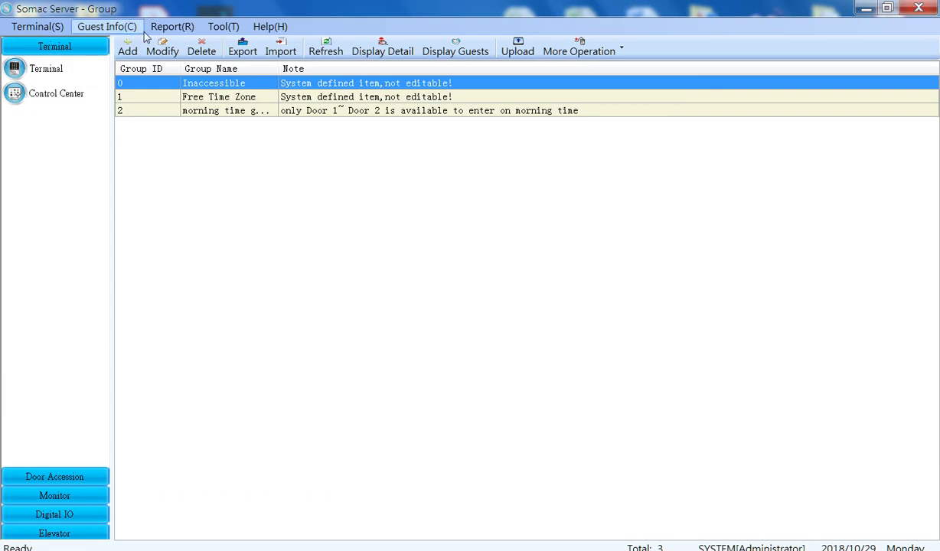
pyautogui.click(129, 28)
pyautogui.click(121, 40)
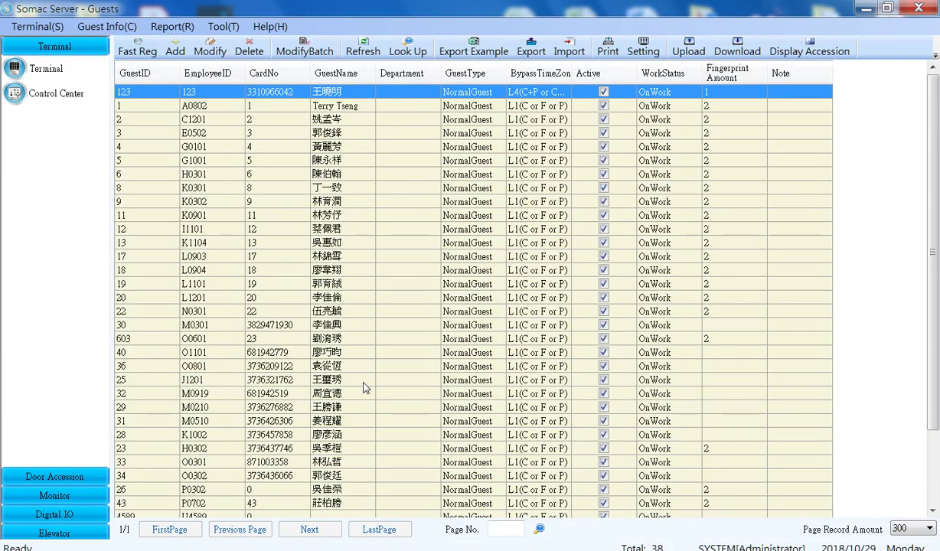
pyautogui.click(365, 108)
pyautogui.scroll(-1, 378, 199)
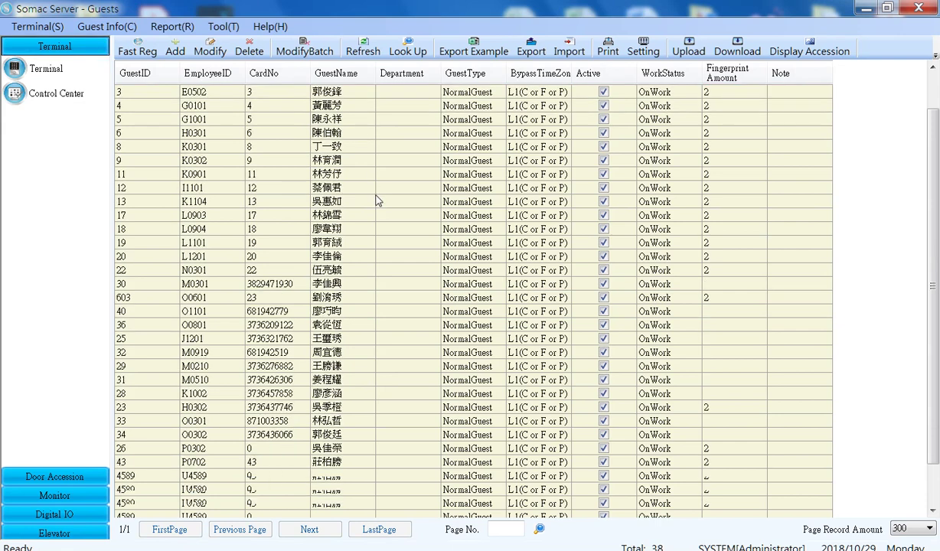
pyautogui.scroll(1, 354, 192)
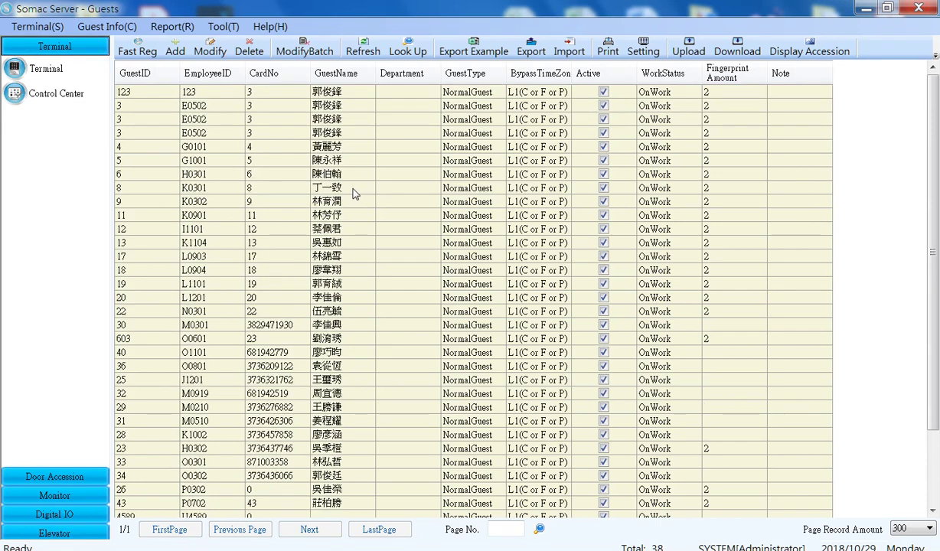
pyautogui.keyDown('shift'); pyautogui.click(353, 192); pyautogui.keyUp('shift')
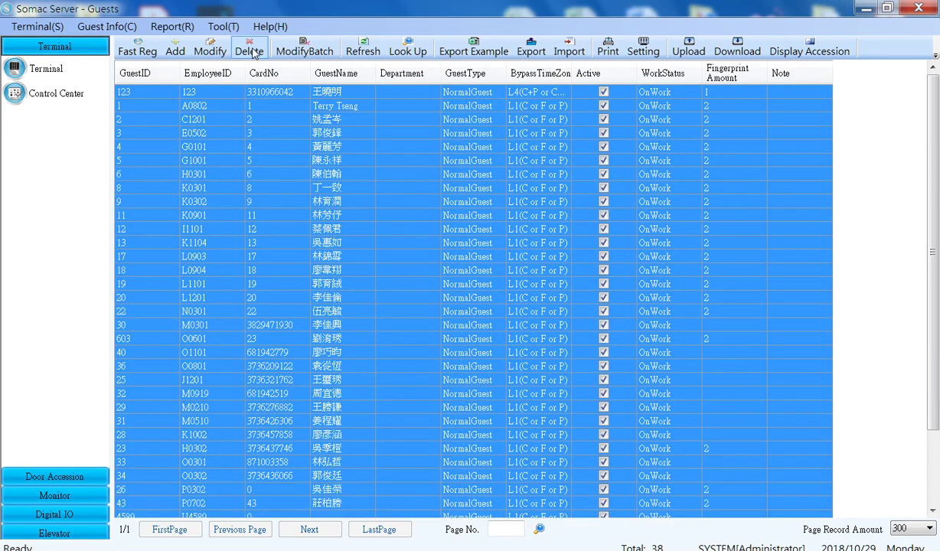
pyautogui.click(210, 50)
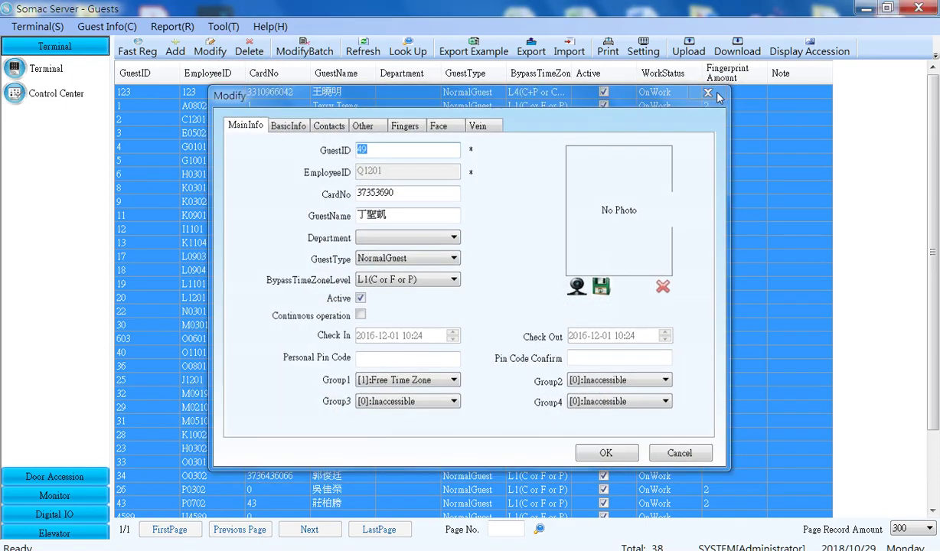
pyautogui.click(704, 80)
# Batch-modify Group1 to [2]:morning time group for all selected guests and check the assignment in the record of GuestID 1.
pyautogui.click(300, 49)
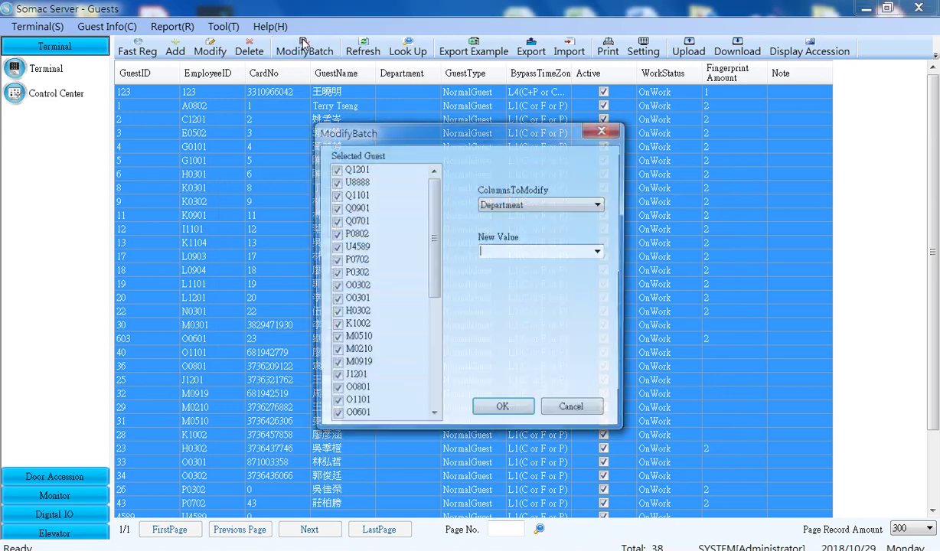
pyautogui.click(550, 203)
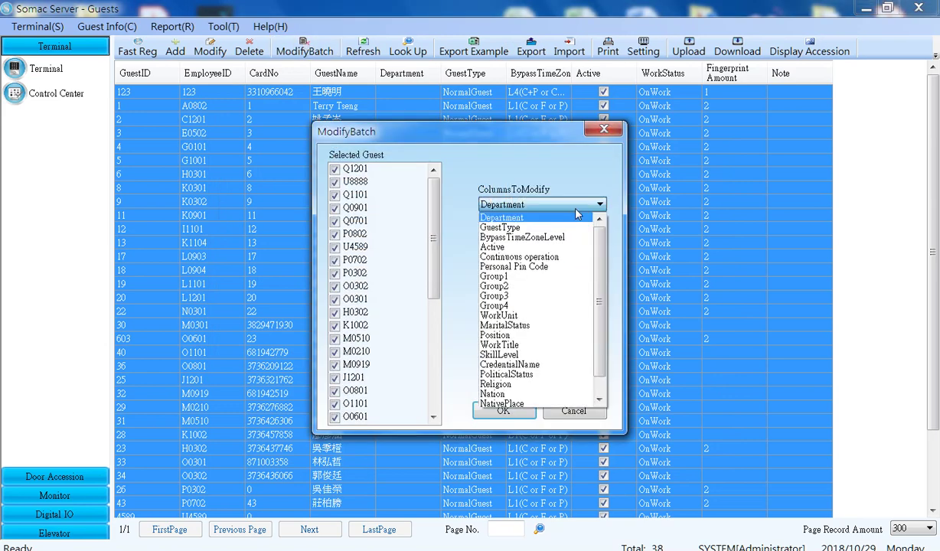
pyautogui.scroll(-1, 535, 375)
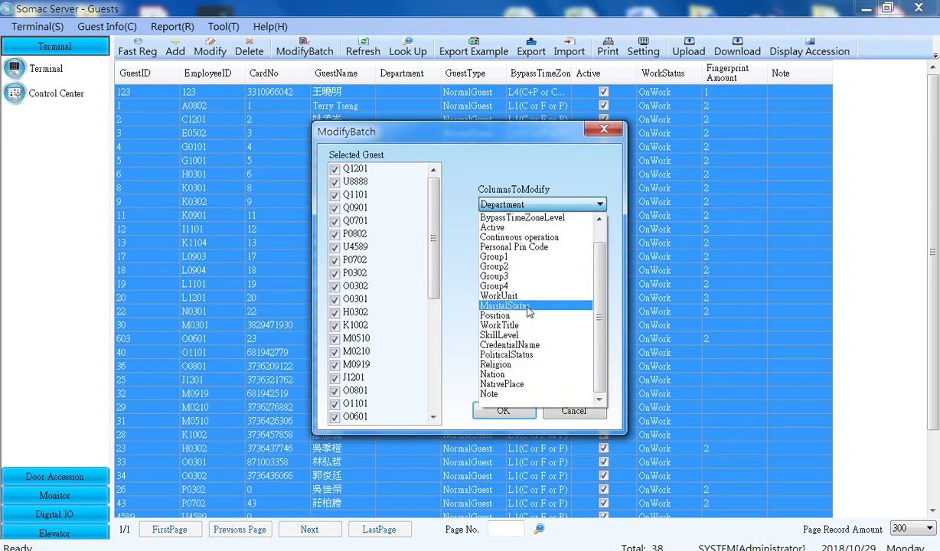
pyautogui.click(521, 258)
pyautogui.click(526, 257)
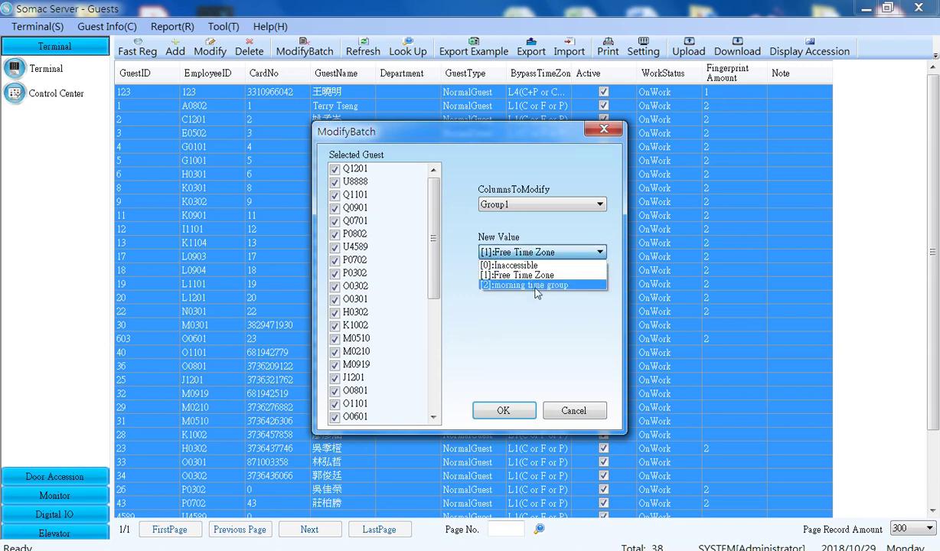
pyautogui.click(536, 288)
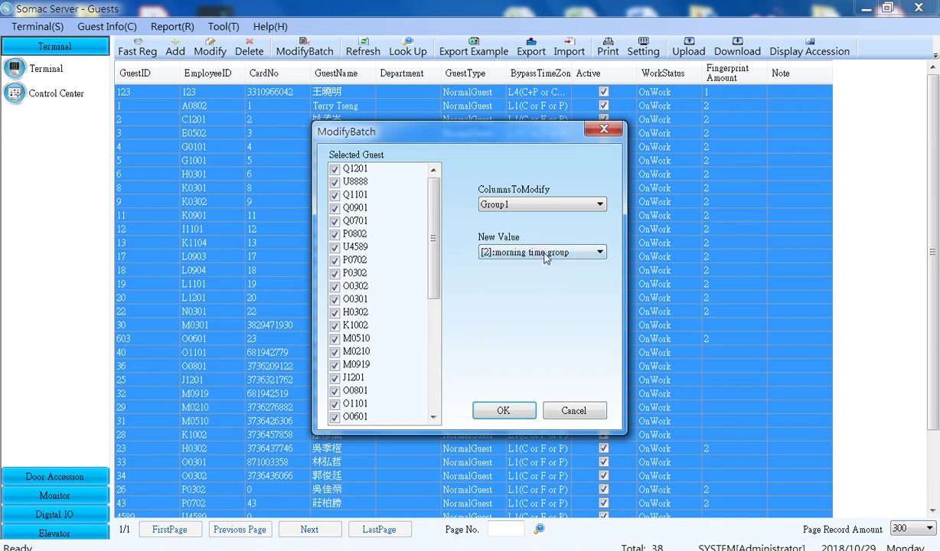
pyautogui.click(499, 409)
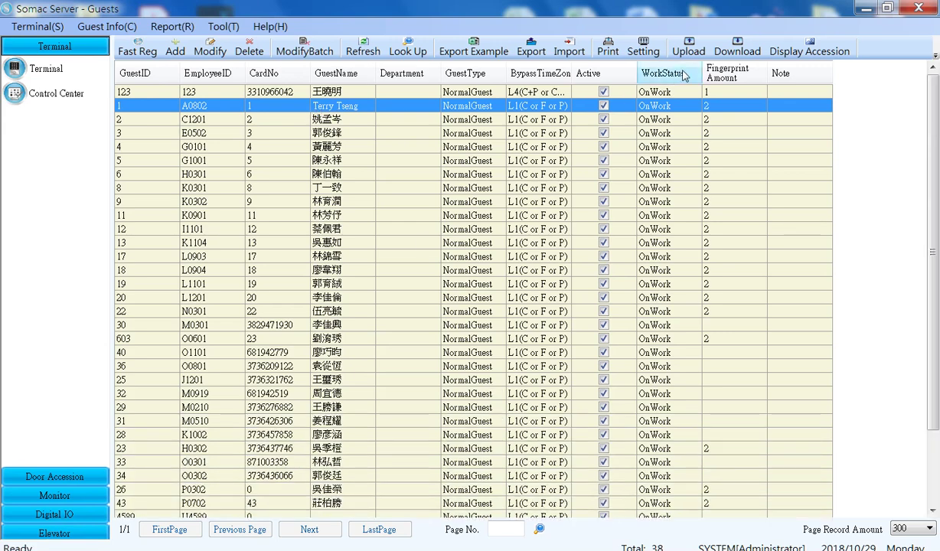
pyautogui.doubleClick(367, 115)
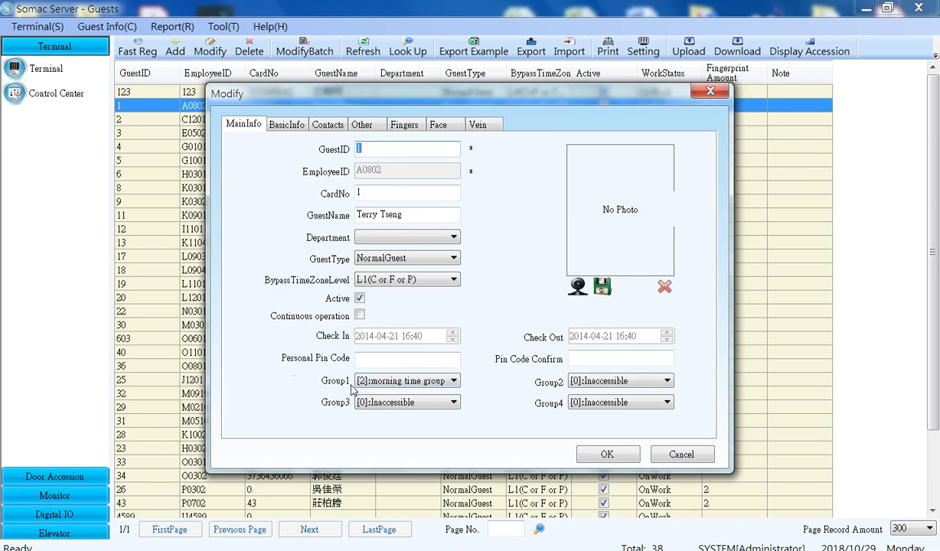
pyautogui.click(620, 455)
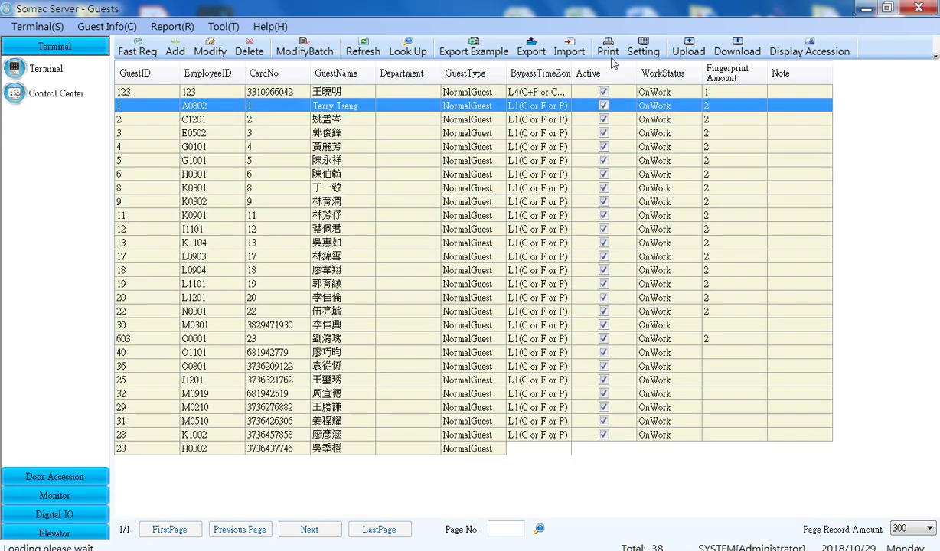
# Upload all guests to the SEMAC-S2 terminal with ID 88, executing synchronously, and finish the upload.
pyautogui.hotkey('ctrl', 'a')
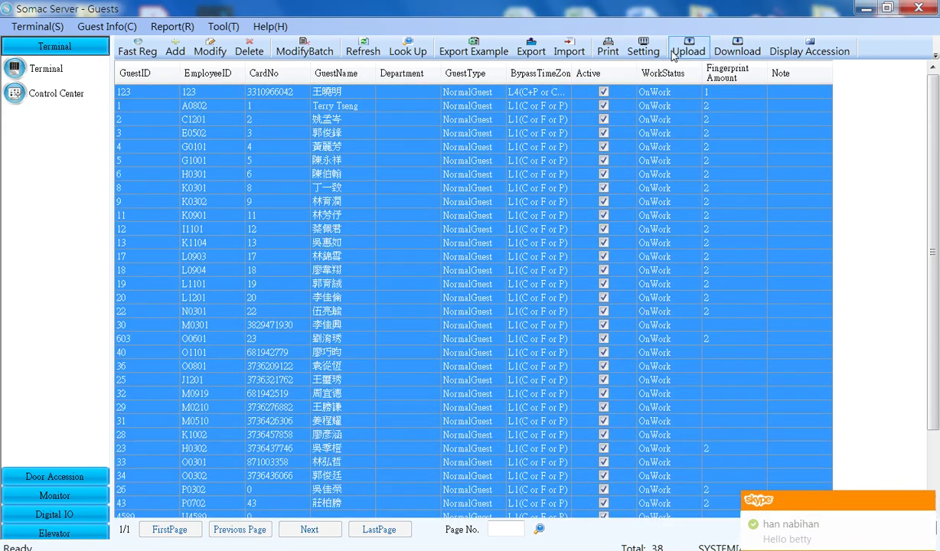
pyautogui.click(674, 47)
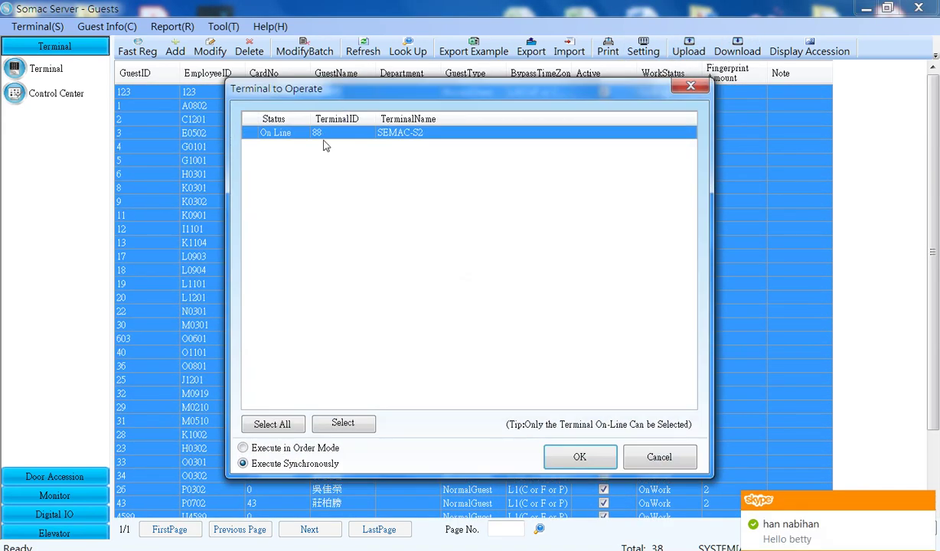
pyautogui.click(575, 458)
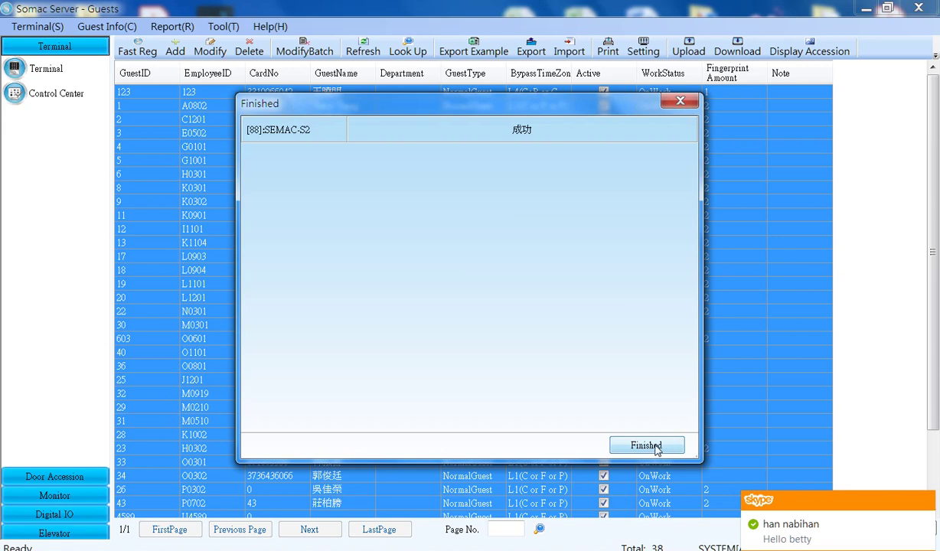
pyautogui.click(655, 447)
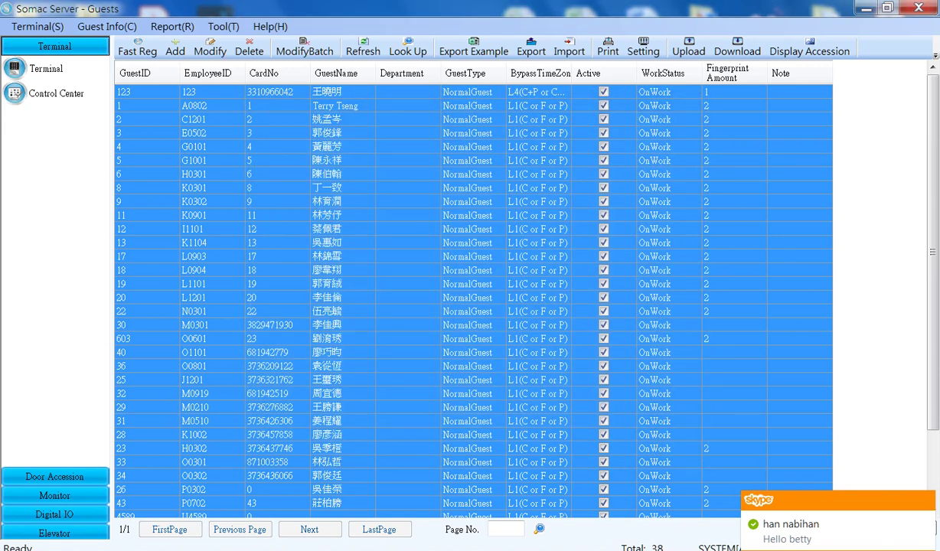